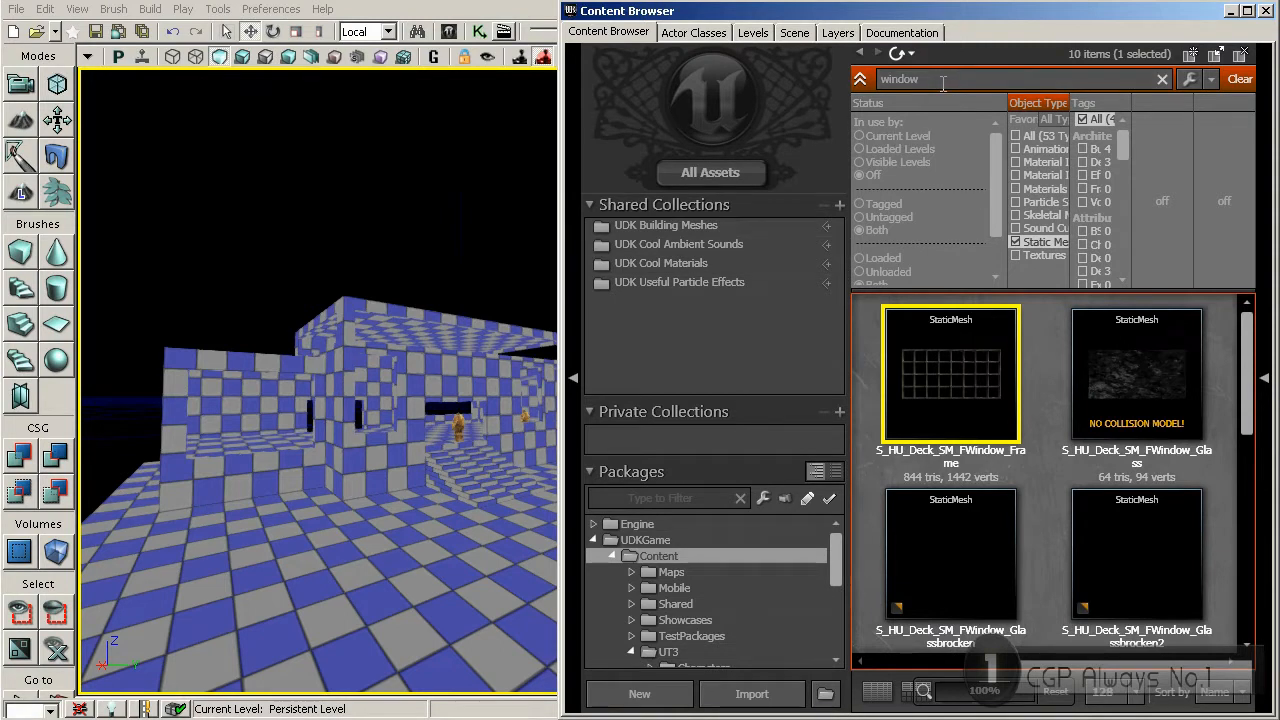
Step: Clear the asset search, find assets matching "window", and filter the results to Static Meshes
left_click_drag(877, 86, 872, 87)
left_click(1239, 80)
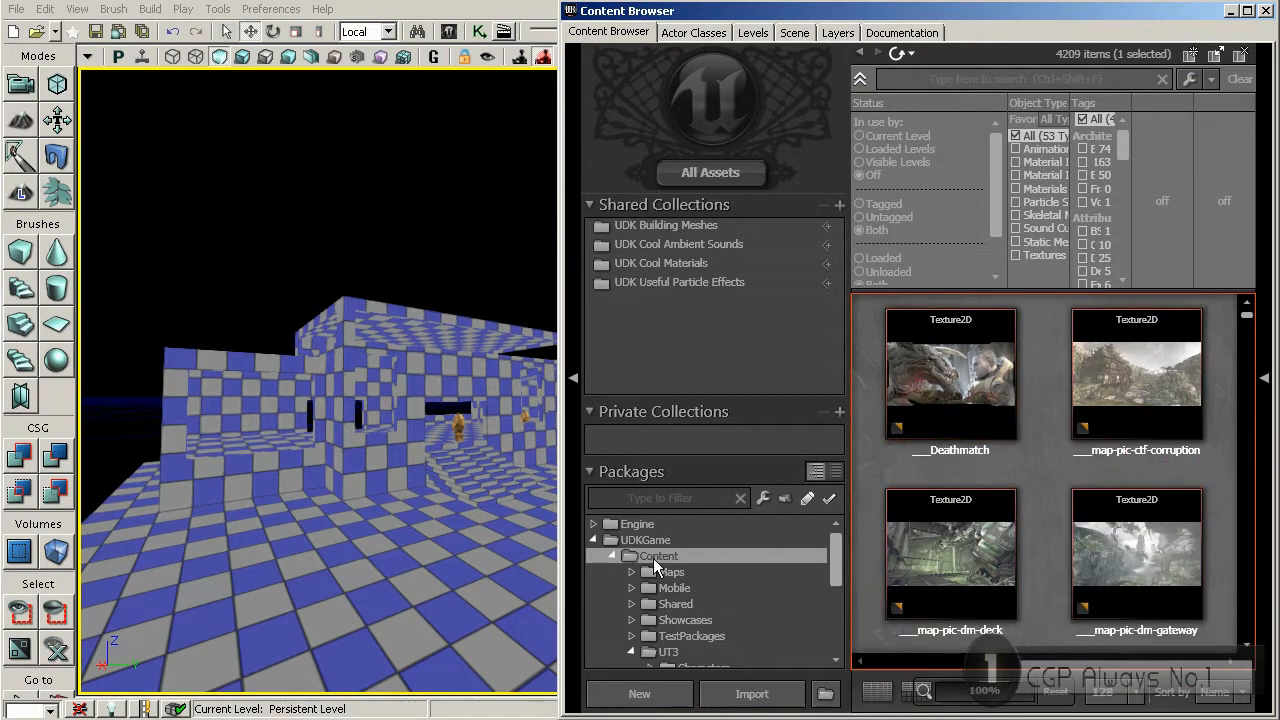
left_click(982, 78)
type("window")
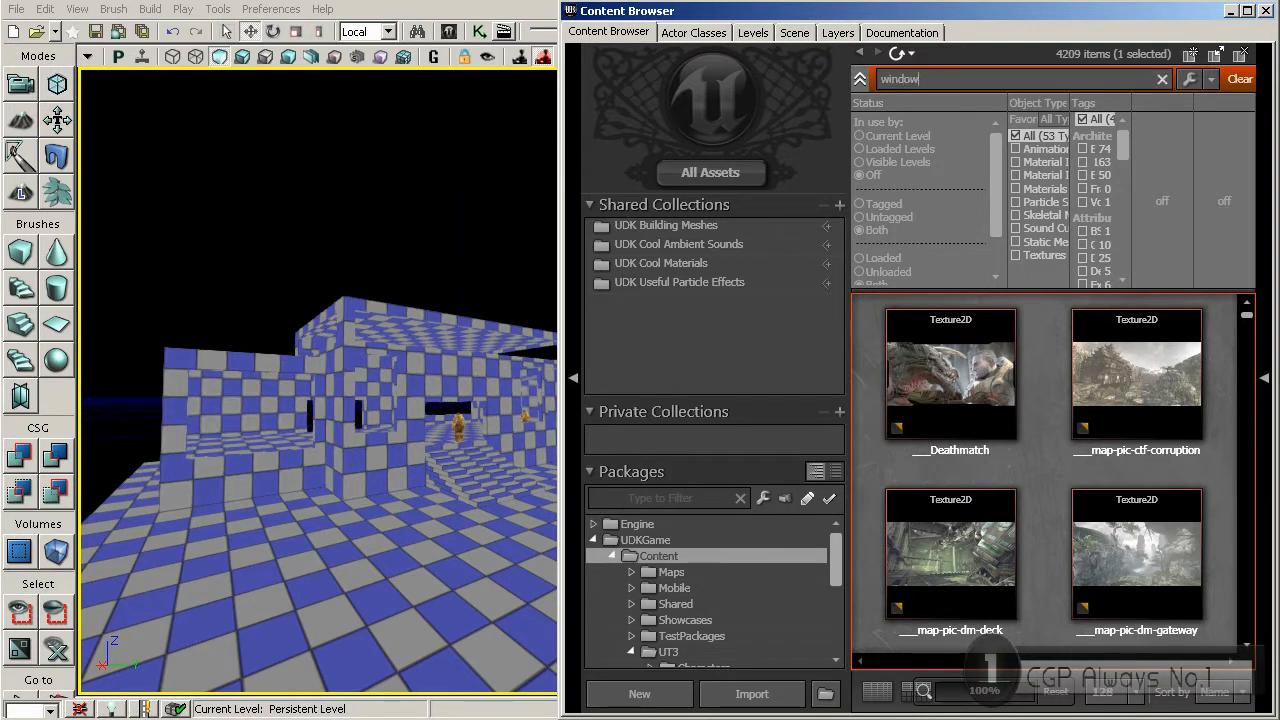
left_click(1014, 242)
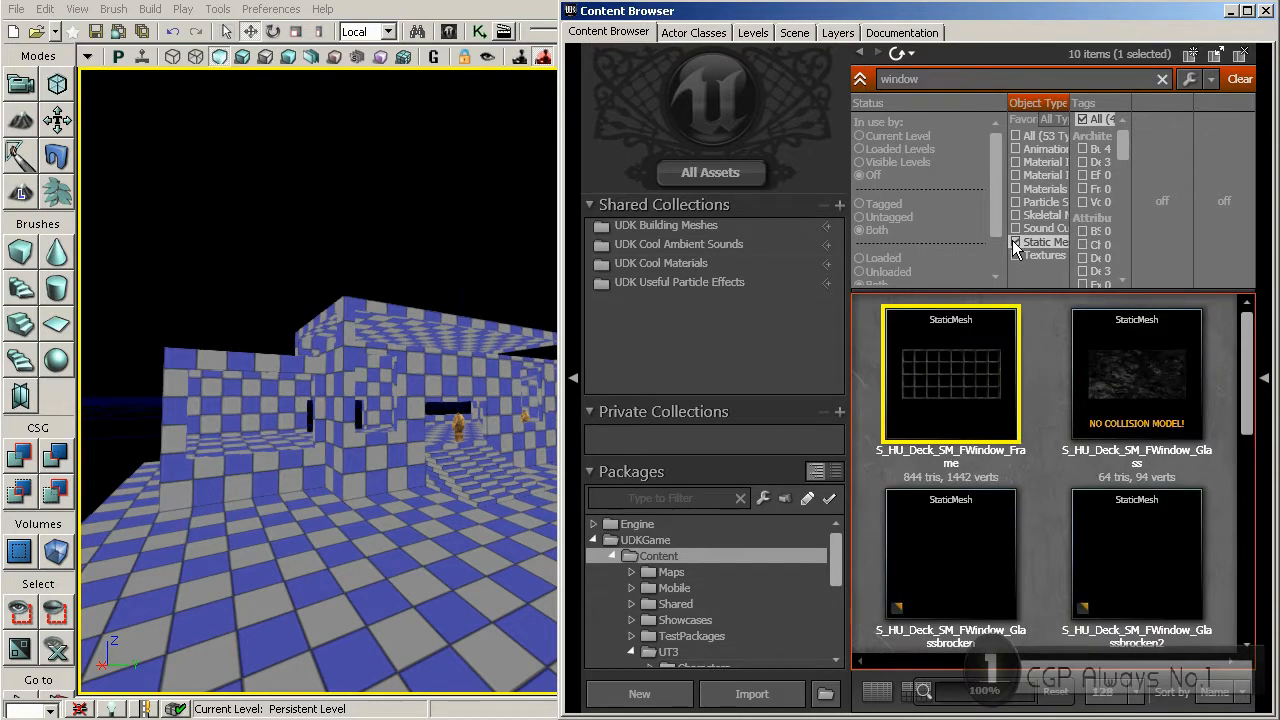
mouse_move(959, 369)
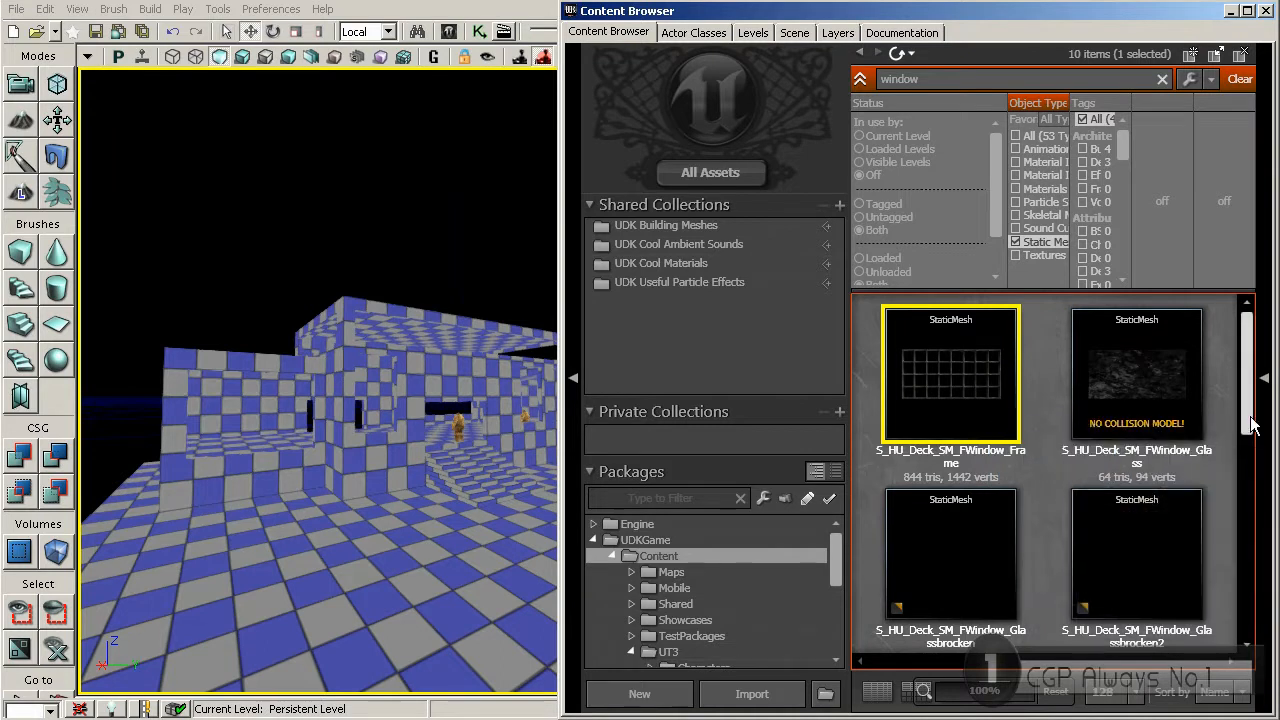
mouse_move(1247, 400)
left_mouse_down()
mouse_move(1243, 628)
mouse_move(1250, 377)
left_mouse_up()
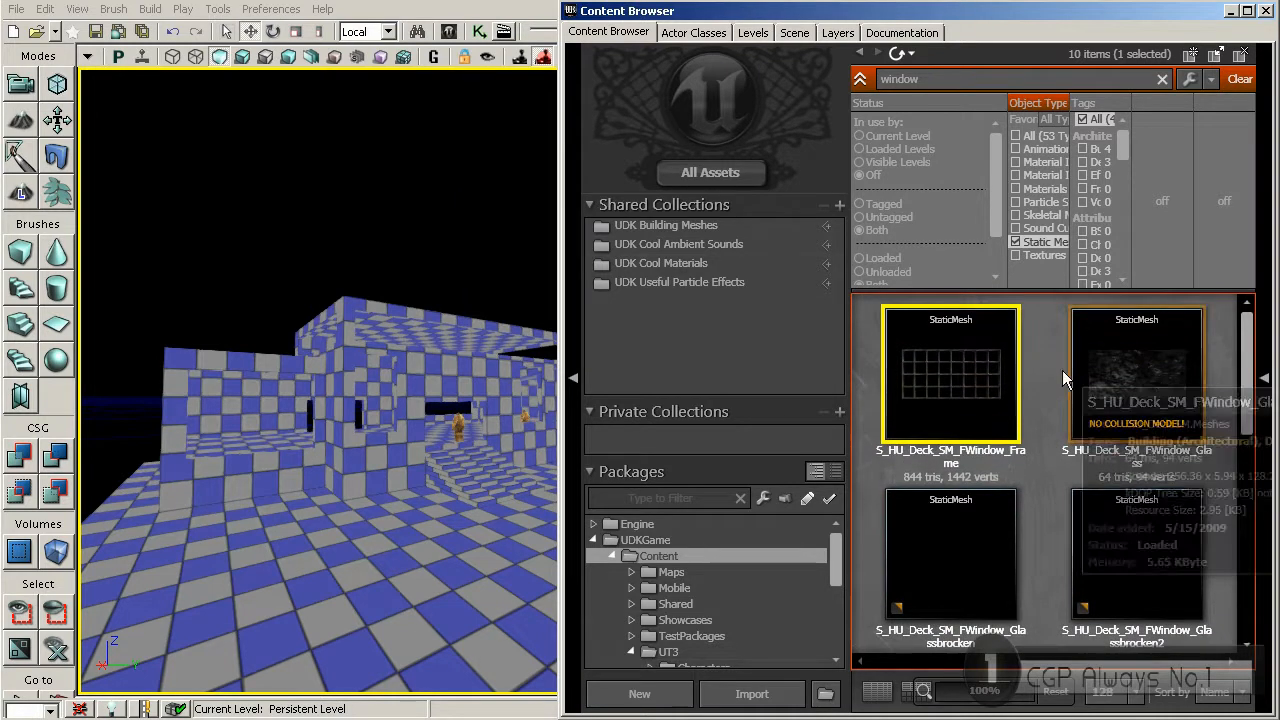
Step: Open the S_HU_Deck_SM_FWindow_Frame mesh in the Static Mesh Editor, inspect it from an angle, and close the editor
double_click(963, 384)
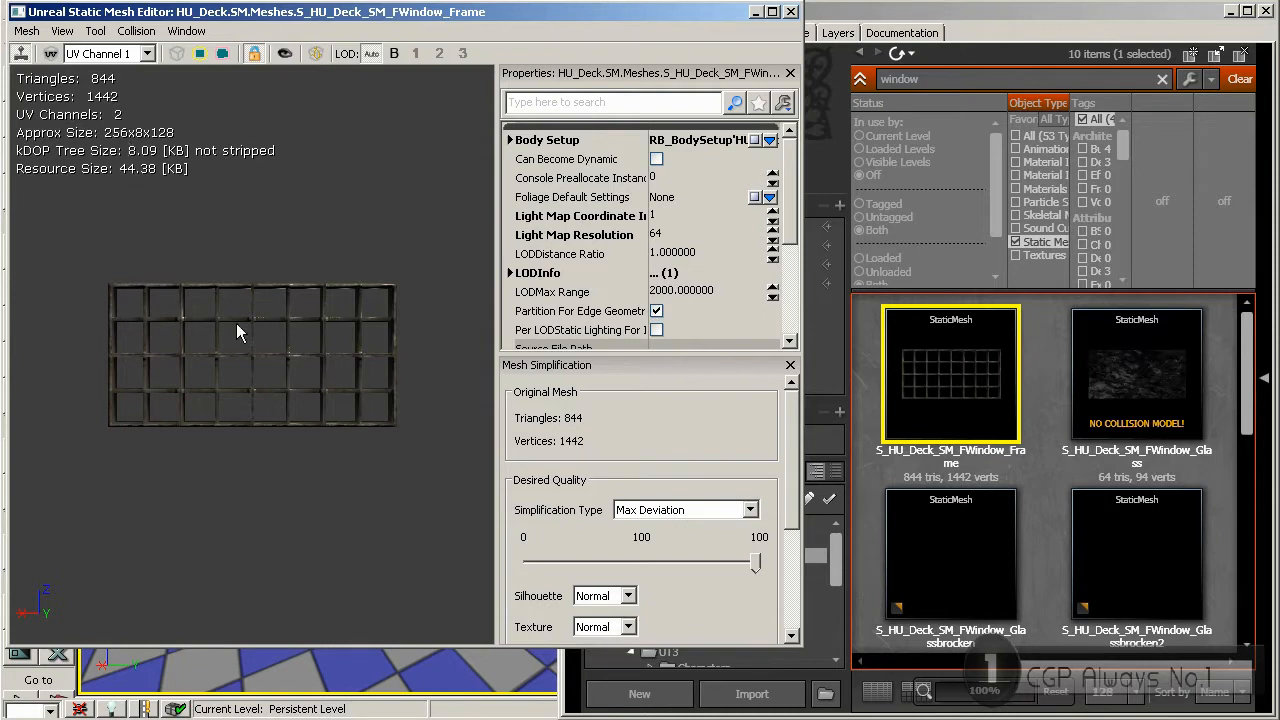
left_click_drag(188, 324, 160, 292)
right_click_drag(132, 290, 132, 240)
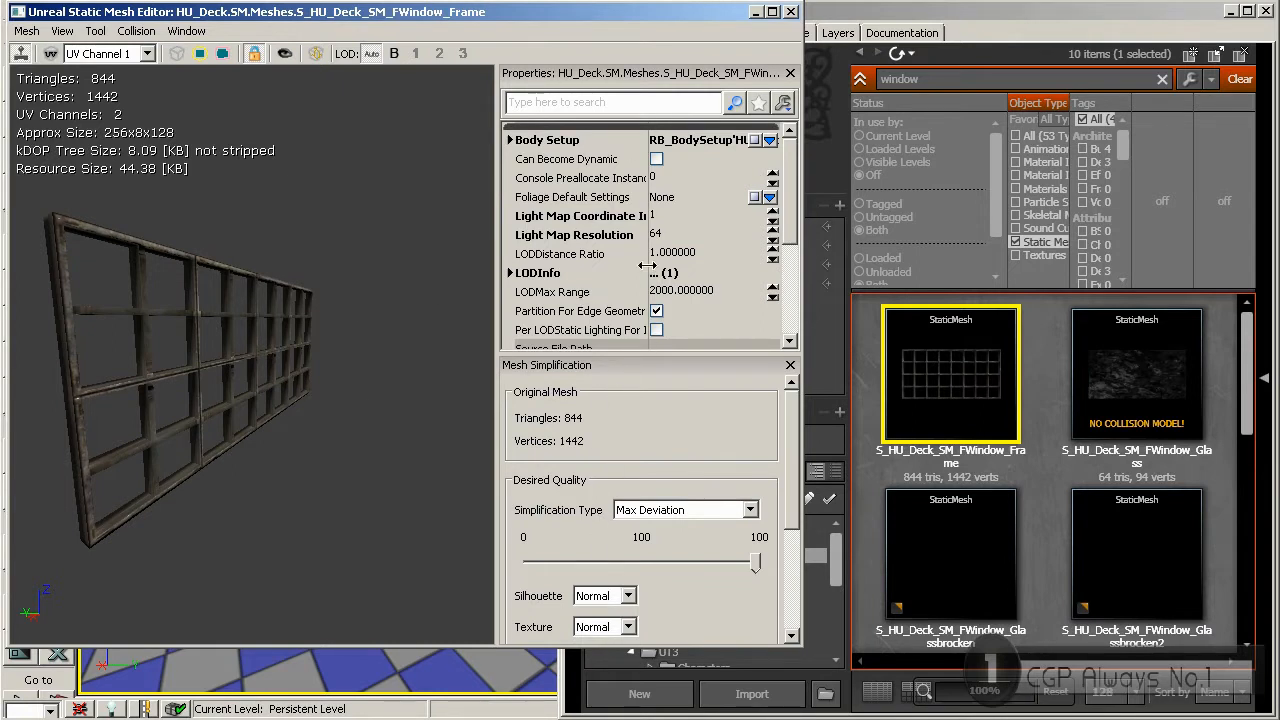
left_click(791, 12)
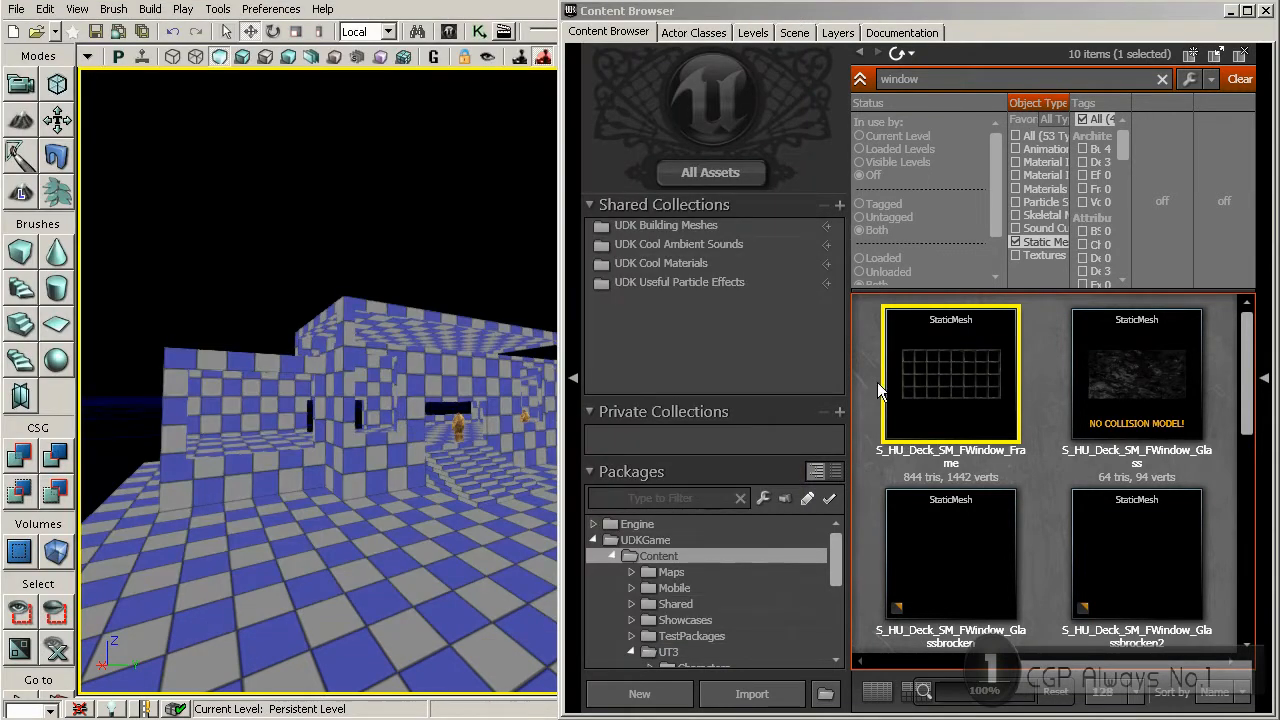
Step: Place the S_HU_Deck_SM_FWindow_Frame mesh in the level and raise it off the floor in front of the building
left_click_drag(952, 380, 369, 523)
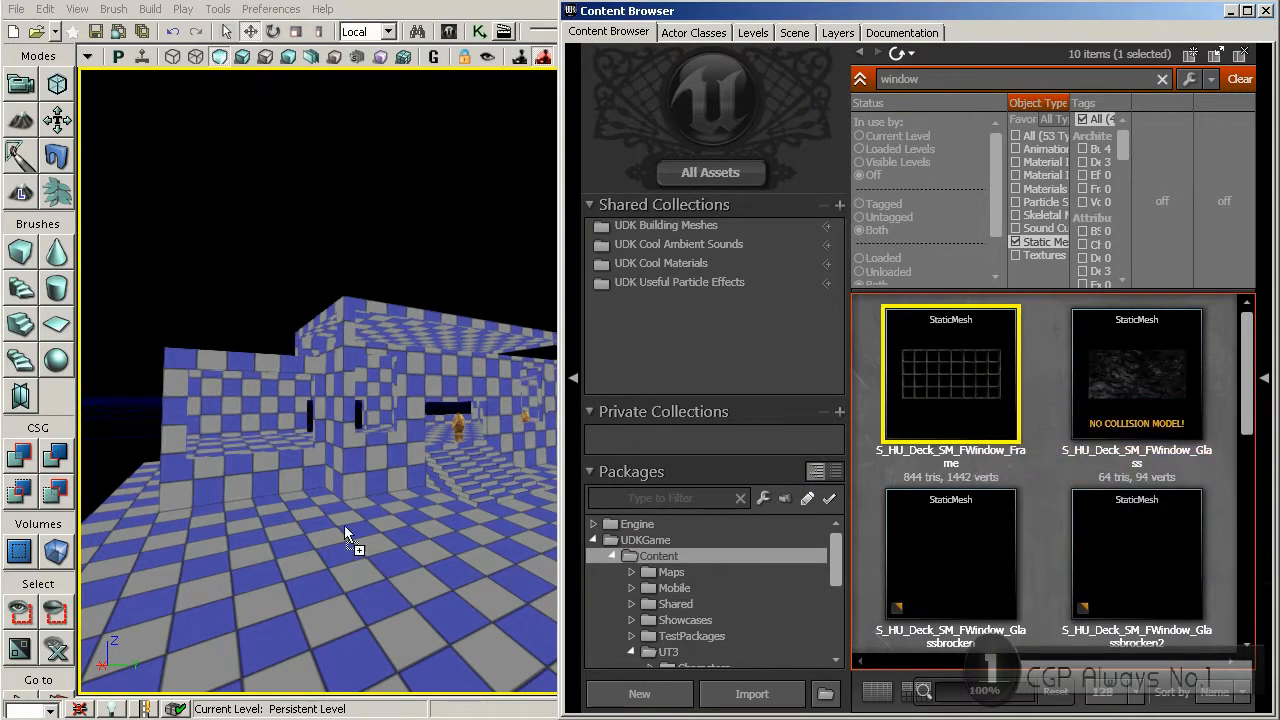
left_click_drag(290, 521, 345, 516)
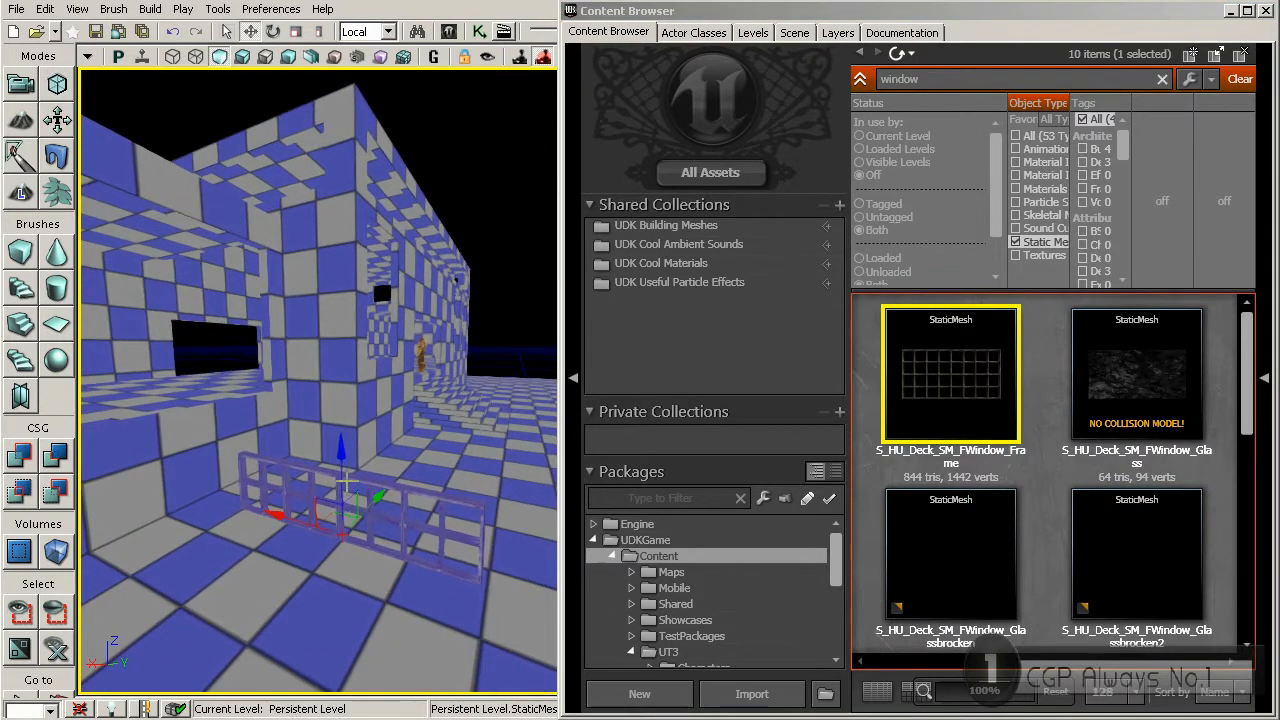
left_click_drag(354, 401, 398, 336)
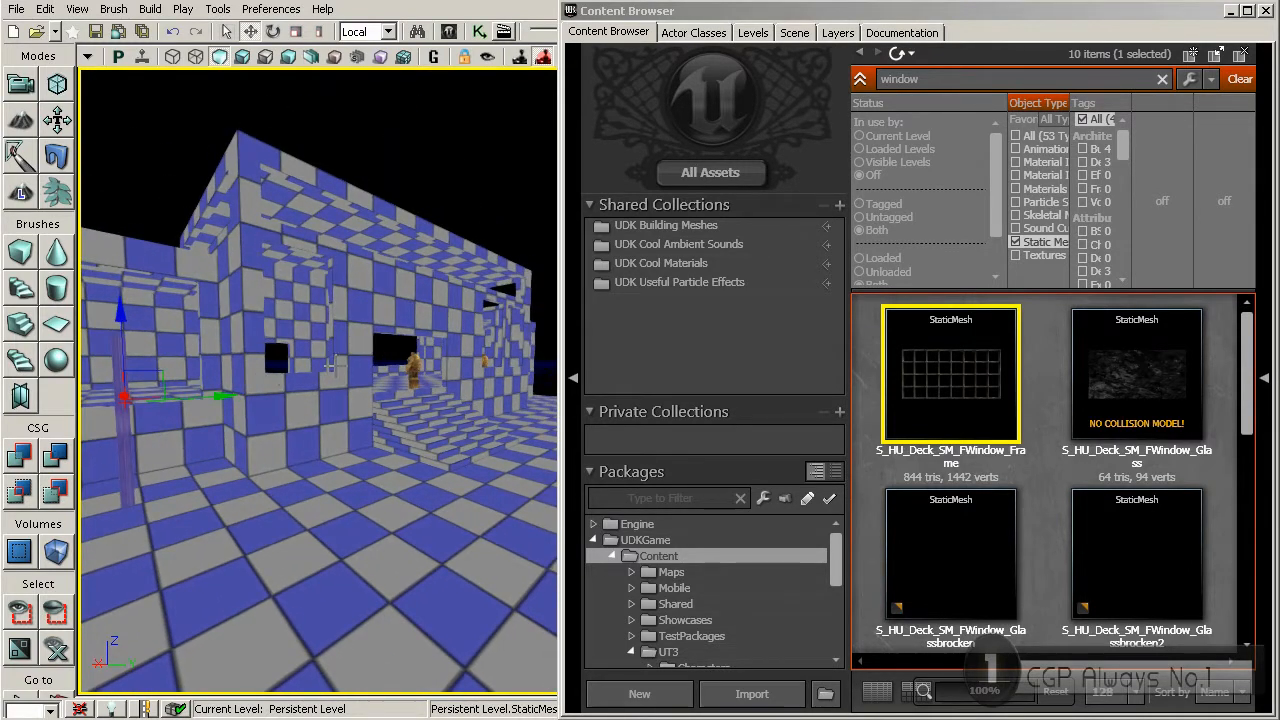
left_click_drag(231, 296, 253, 380)
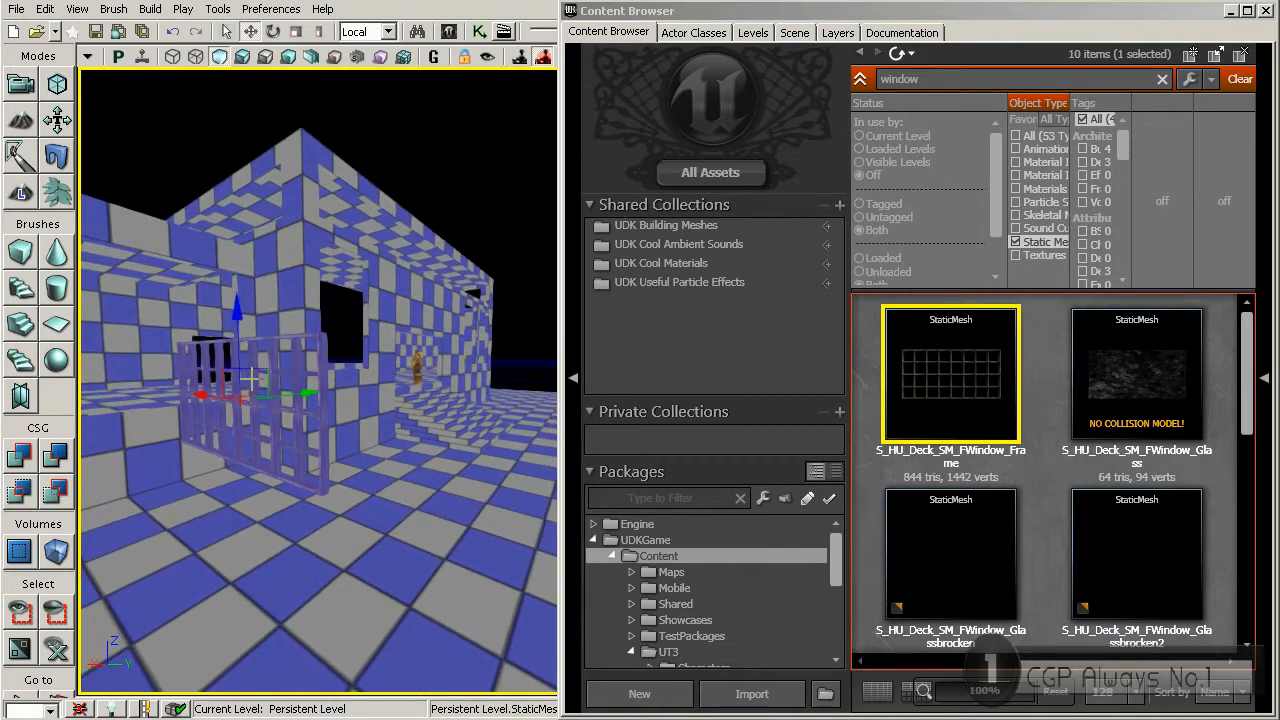
Step: Rotate the window frame so it faces the building's front wall and stands upright in portrait orientation
key("space")
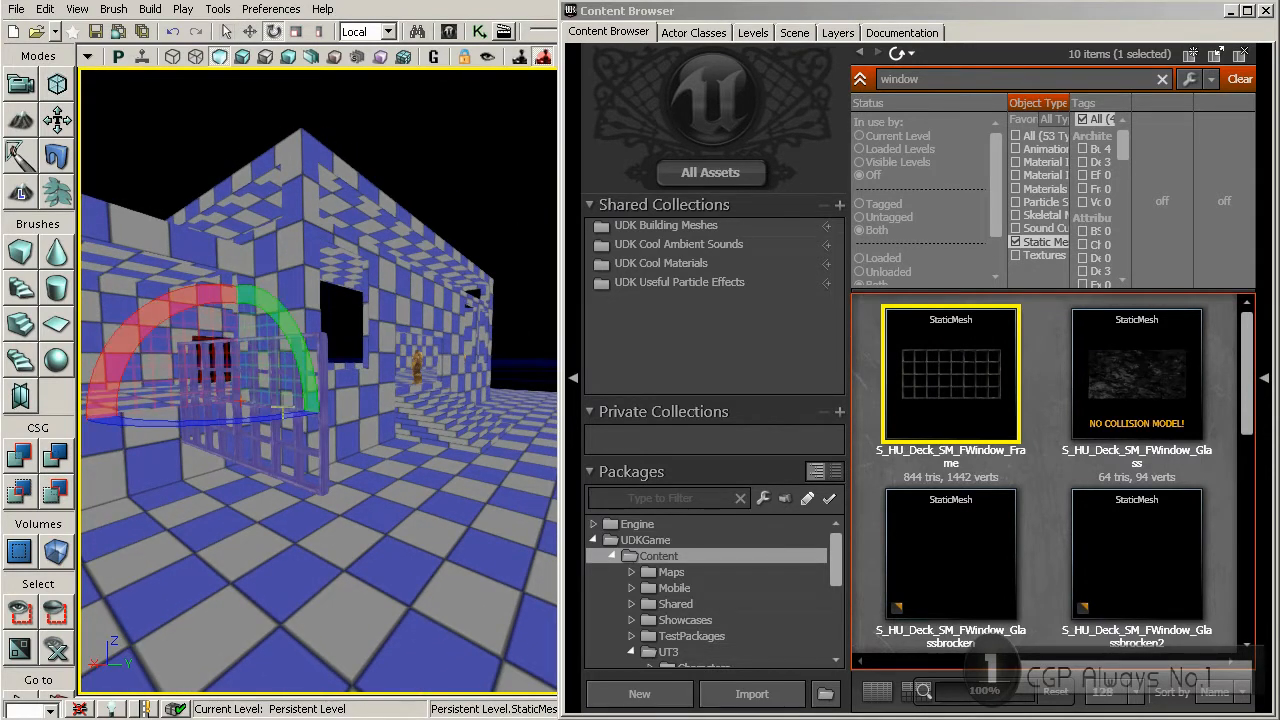
key("space")
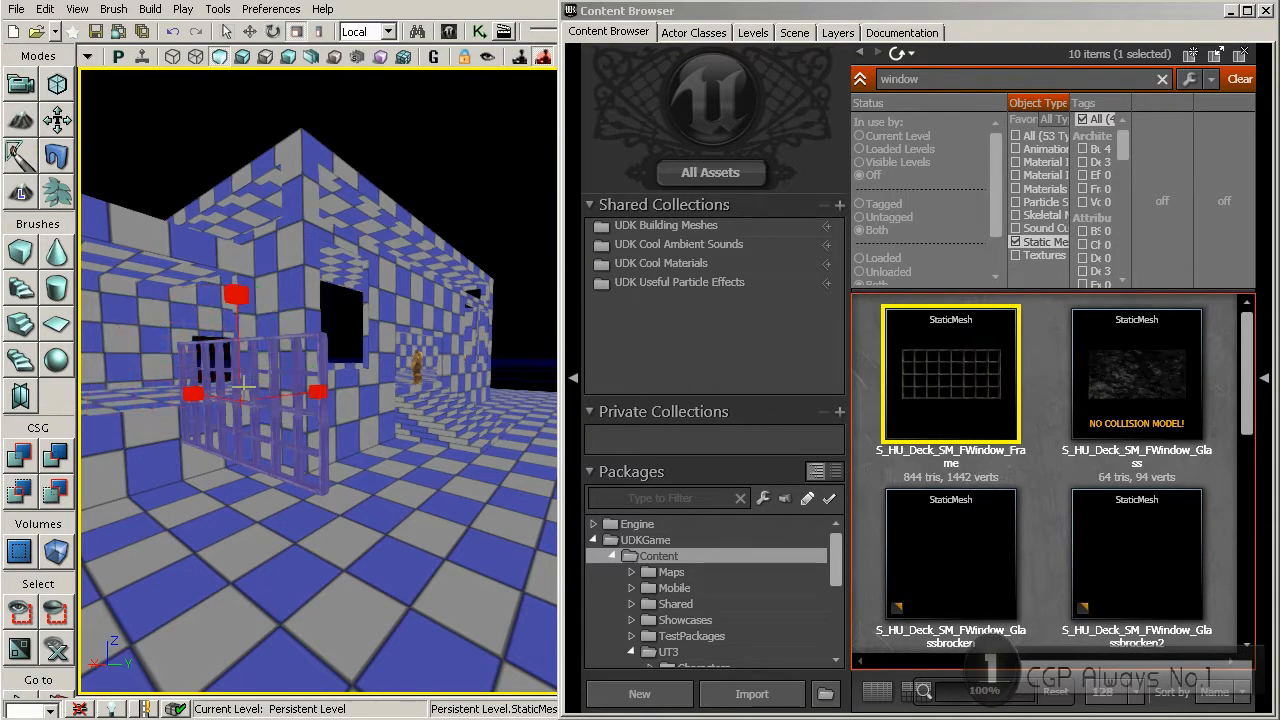
key("space")
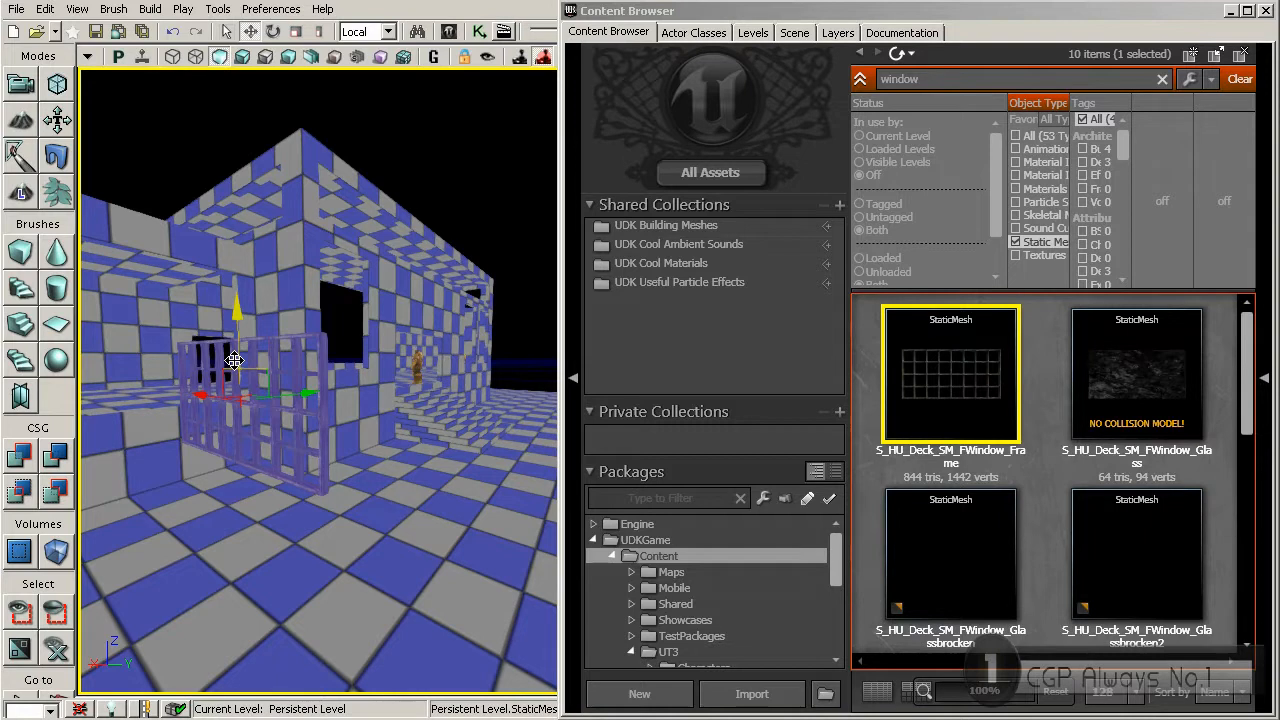
key("space")
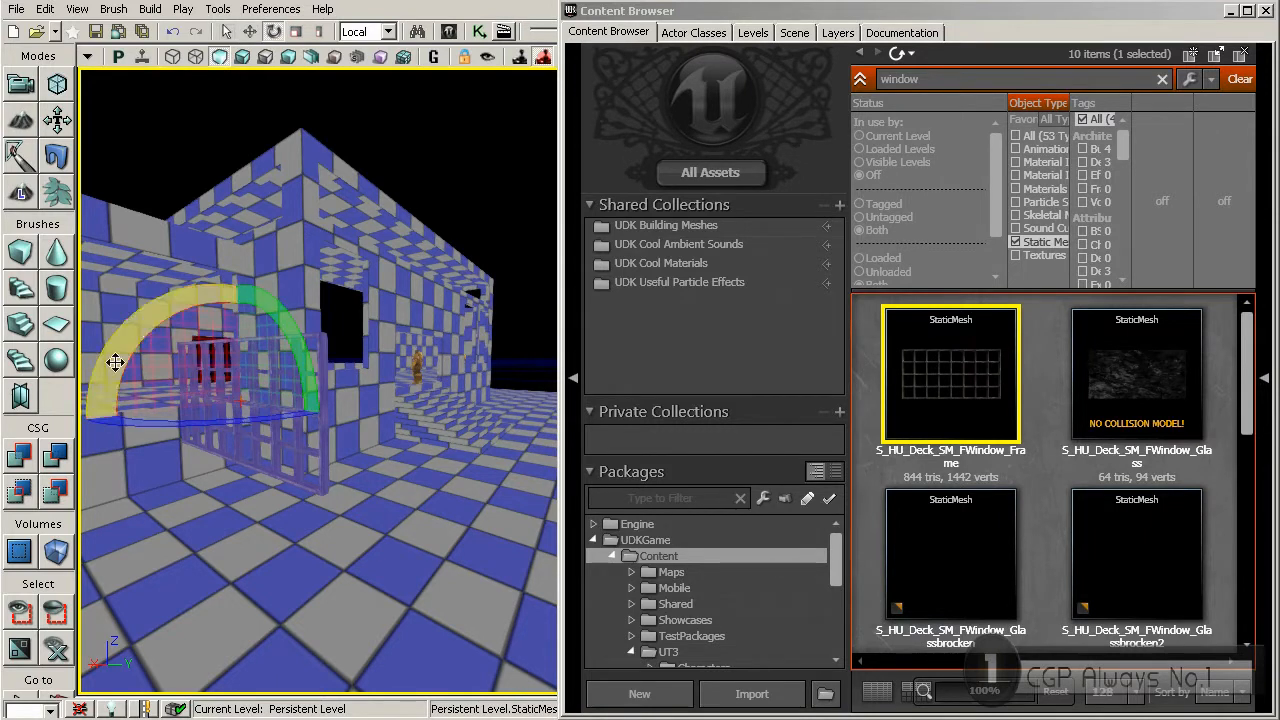
left_click_drag(214, 422, 380, 422)
right_click_drag(345, 446, 270, 415)
left_click_drag(262, 340, 385, 340)
Step: Switch to the translate widget and move the upright frame toward the tall window opening in the front wall
key("space")
key("space")
key("space")
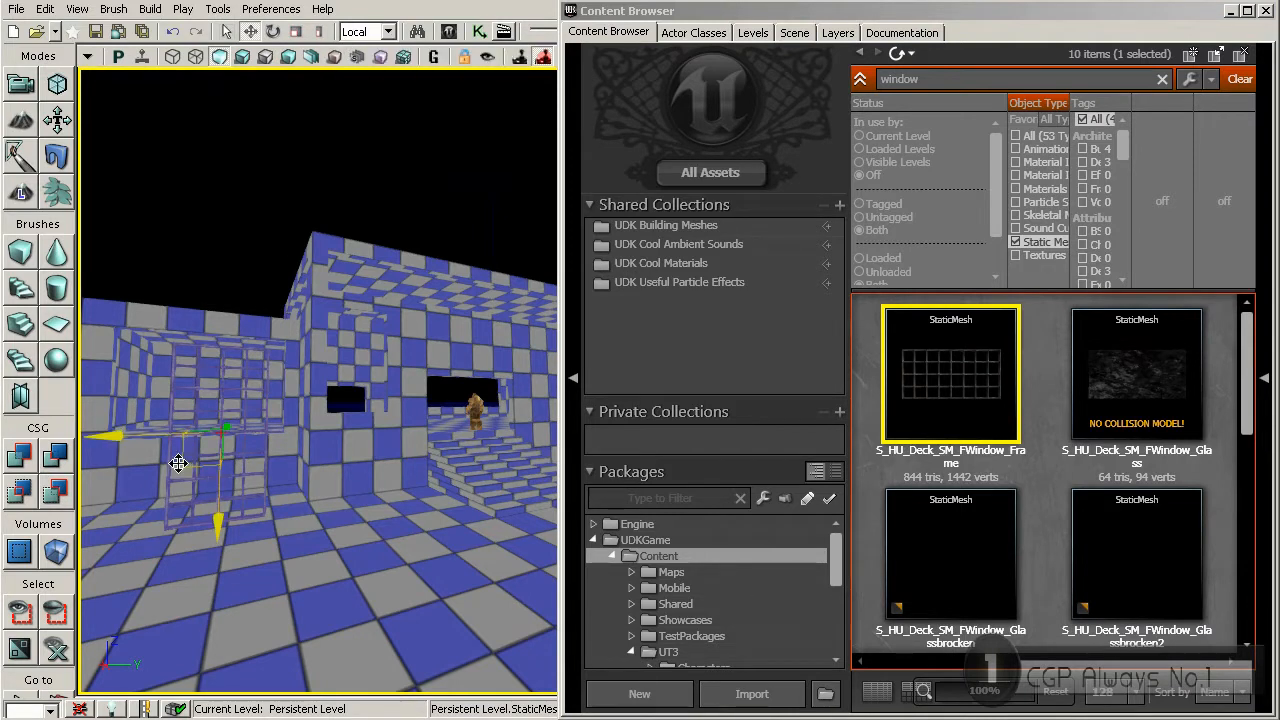
left_click_drag(178, 461, 334, 439)
right_click_drag(334, 439, 303, 427)
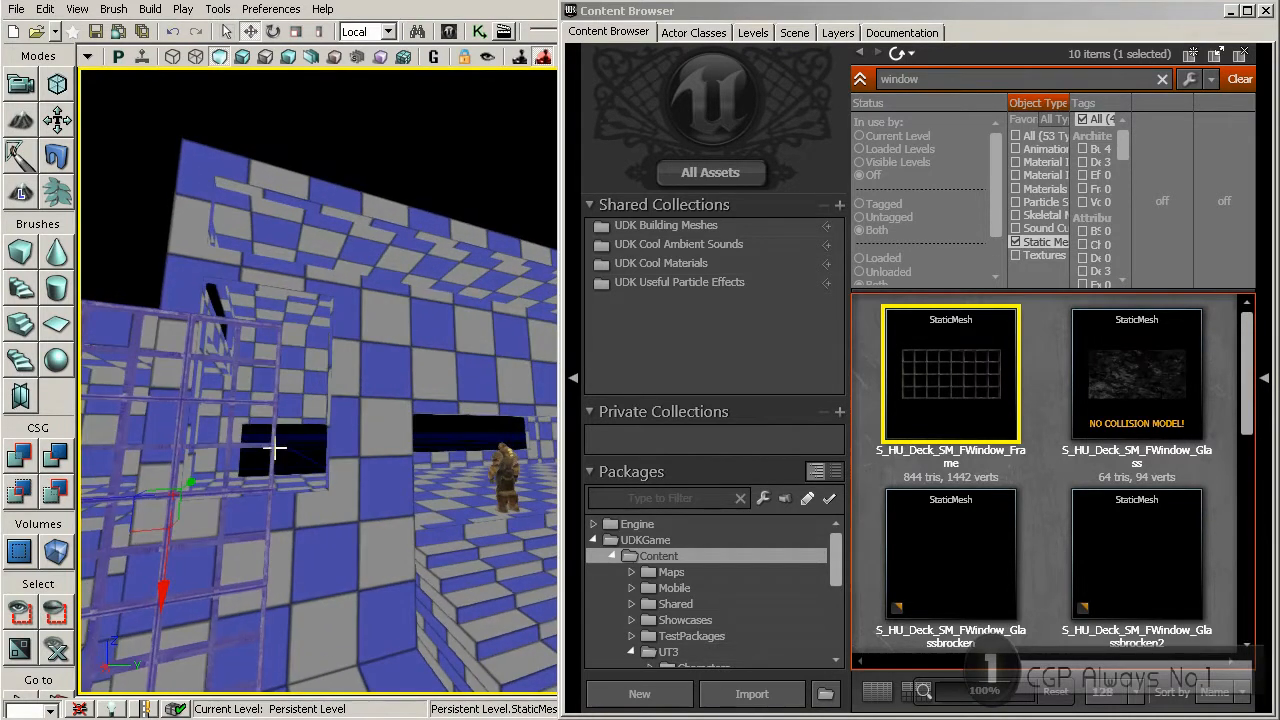
Step: Close the Content Browser and move the frame sideways and into the wall thickness in the Top view
left_click(1265, 12)
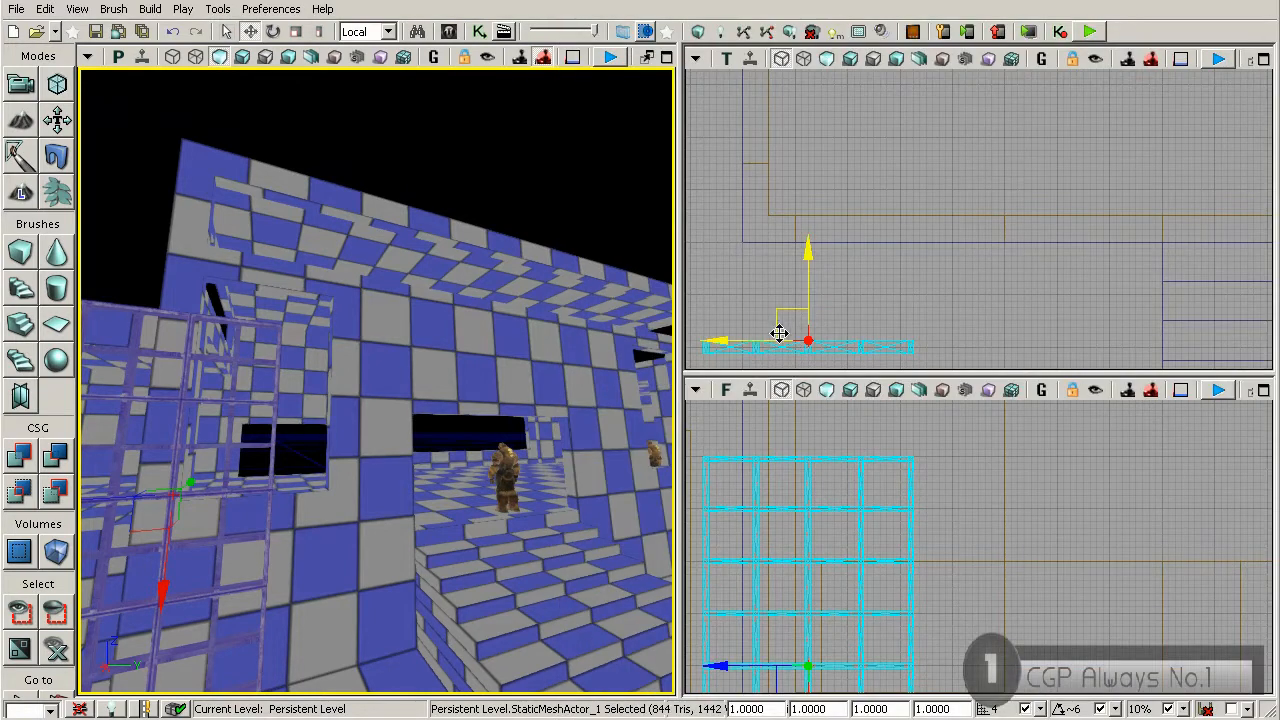
left_click_drag(744, 340, 624, 334)
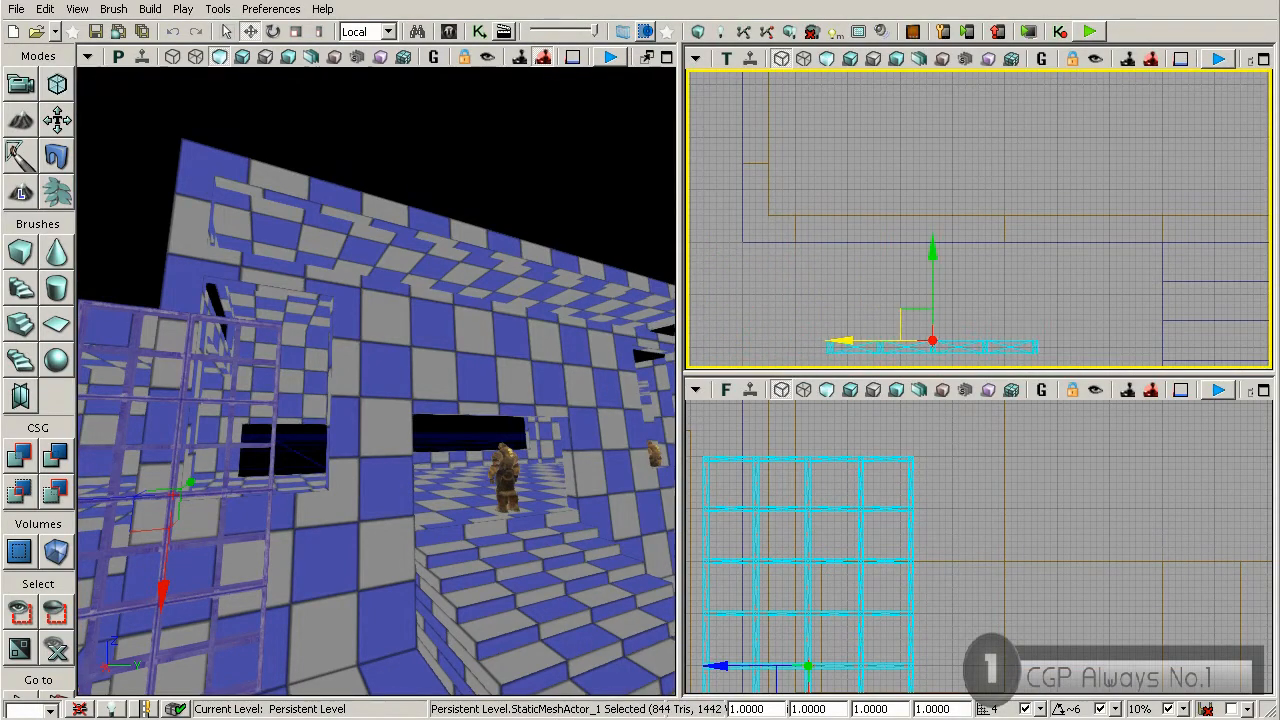
left_click_drag(846, 340, 860, 340)
left_click_drag(912, 219, 849, 274)
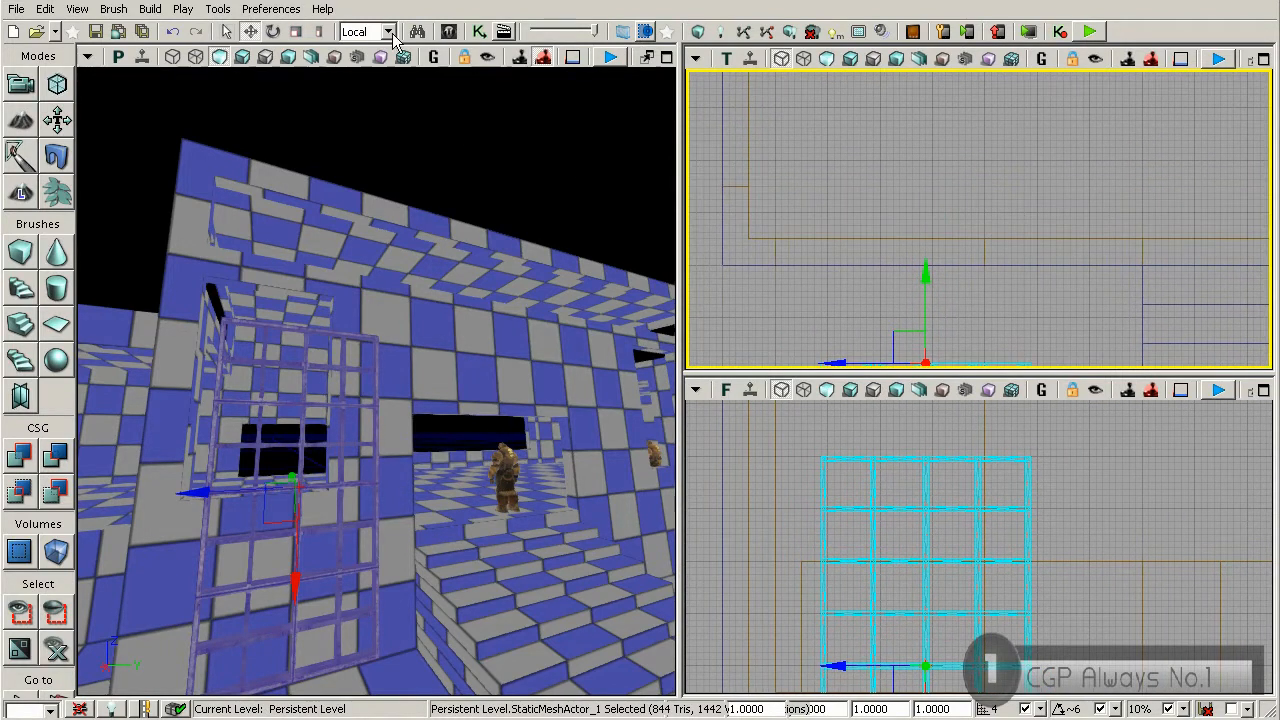
mouse_move(205, 494)
left_mouse_down()
mouse_move(193, 493)
mouse_move(249, 510)
mouse_move(219, 489)
left_mouse_up()
right_click_drag(219, 489, 219, 489)
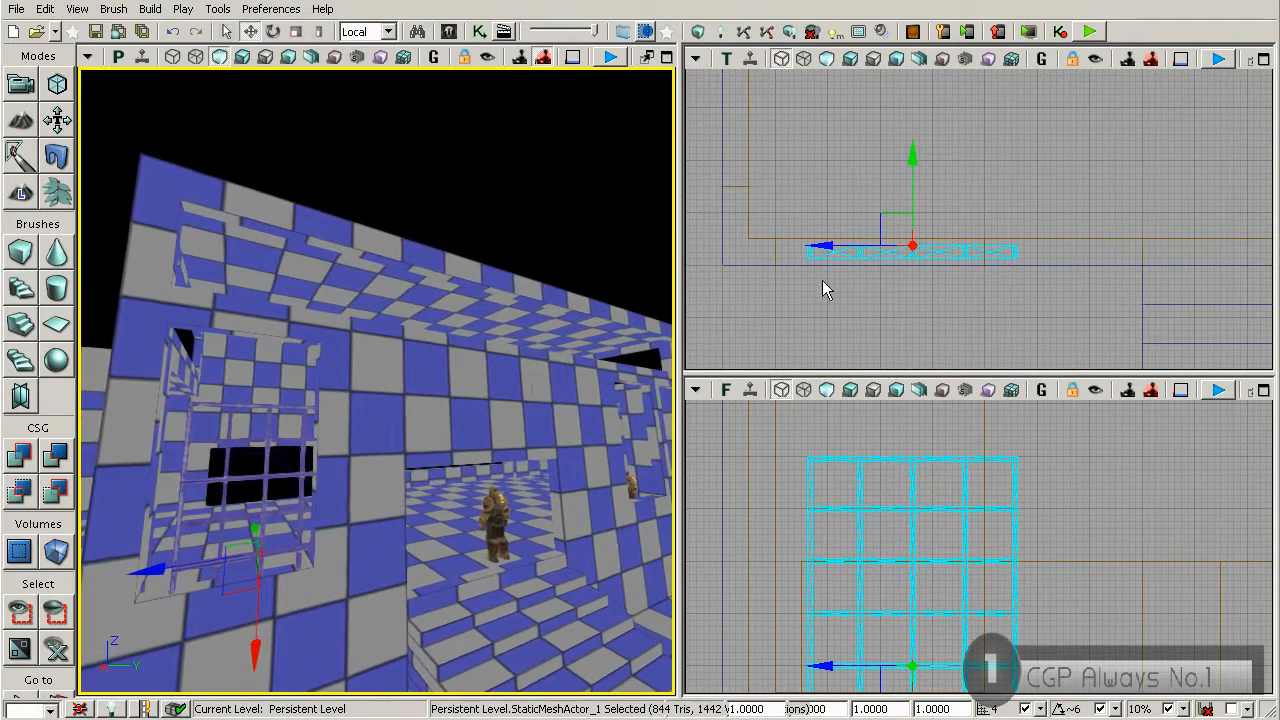
Step: Switch the coordinate system to World and align the frame's ends with the sides of the window opening in the Top view
left_click(388, 31)
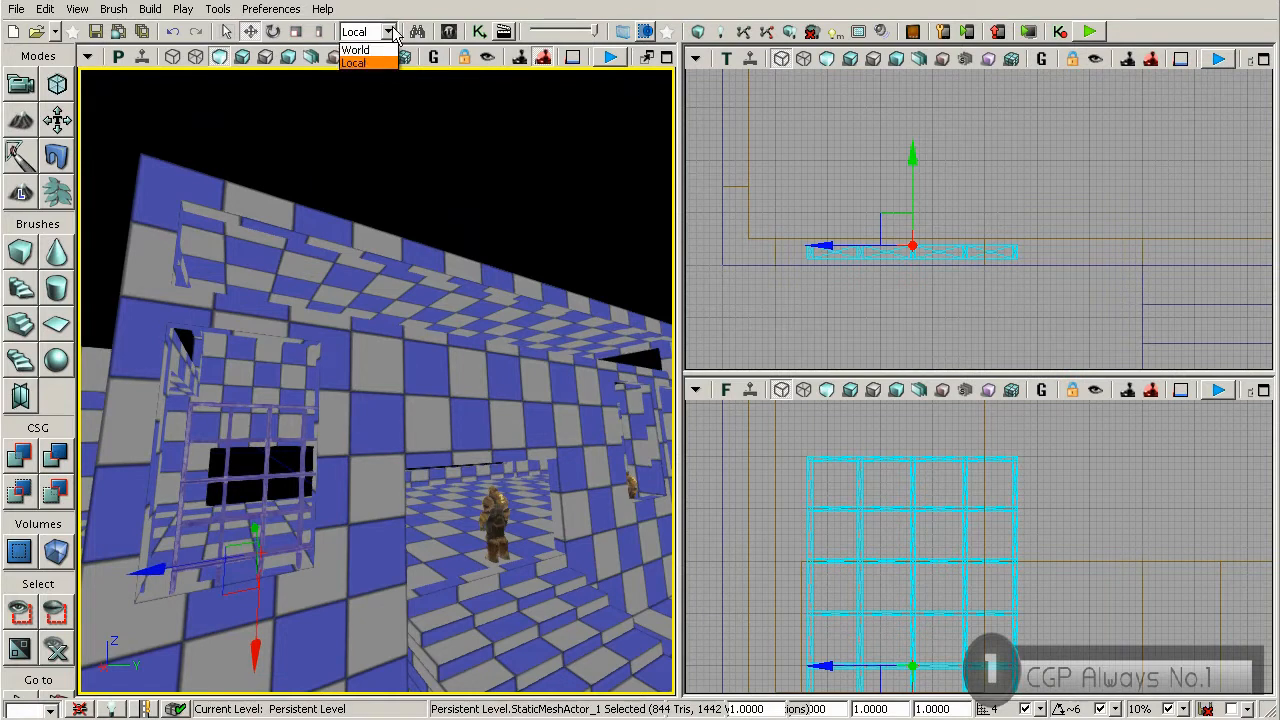
left_click(375, 48)
left_click_drag(943, 214, 908, 215)
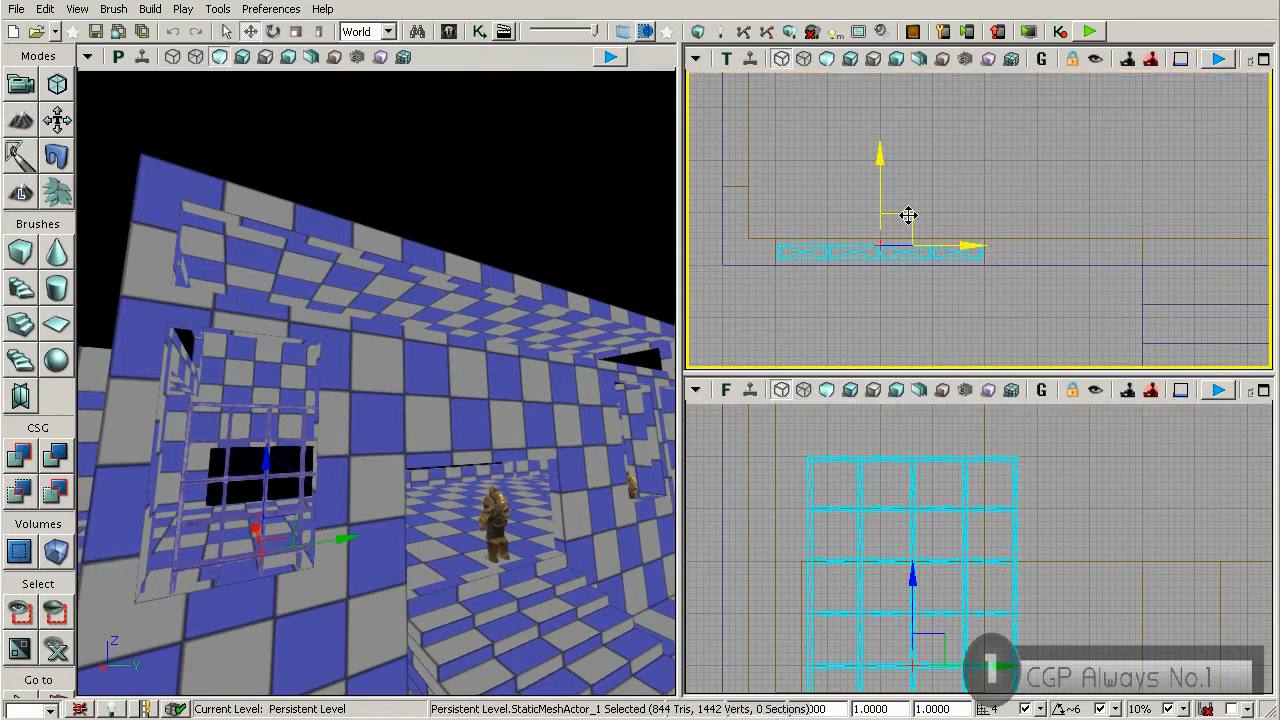
scroll(927, 283, "up", 4)
scroll(992, 274, "up", 2)
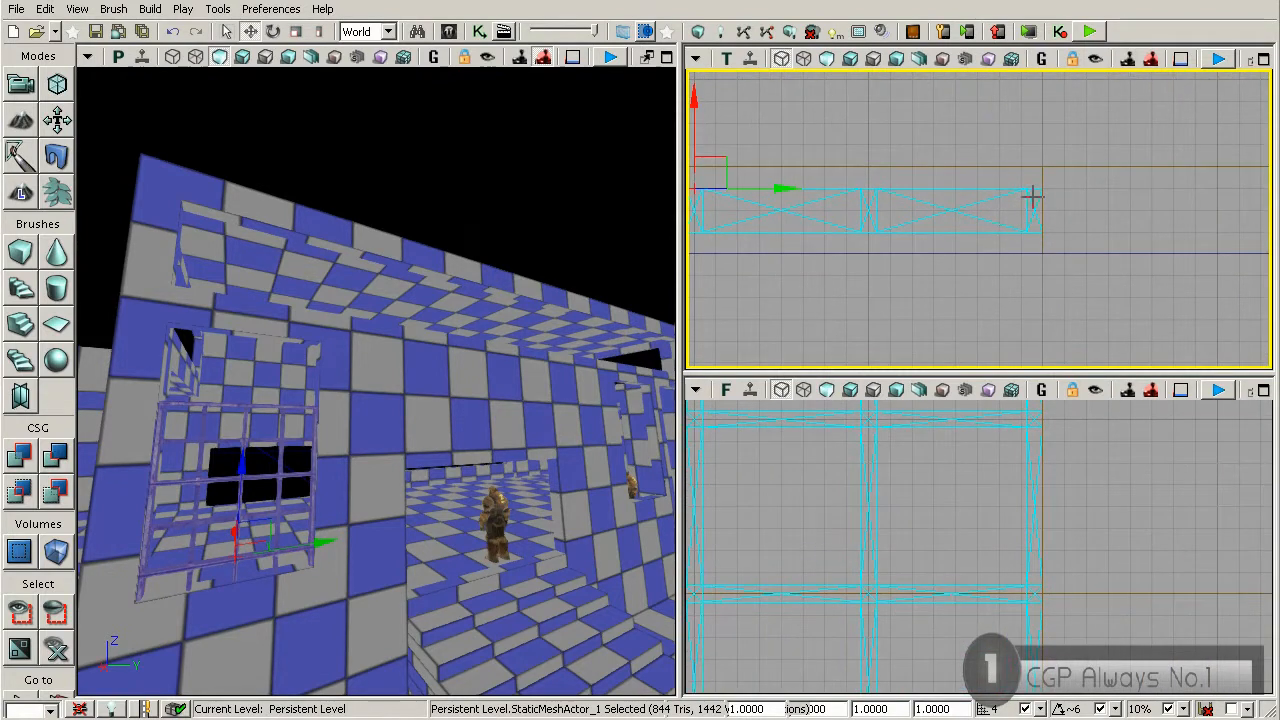
left_click_drag(956, 238, 1068, 244)
left_click_drag(830, 261, 1124, 272)
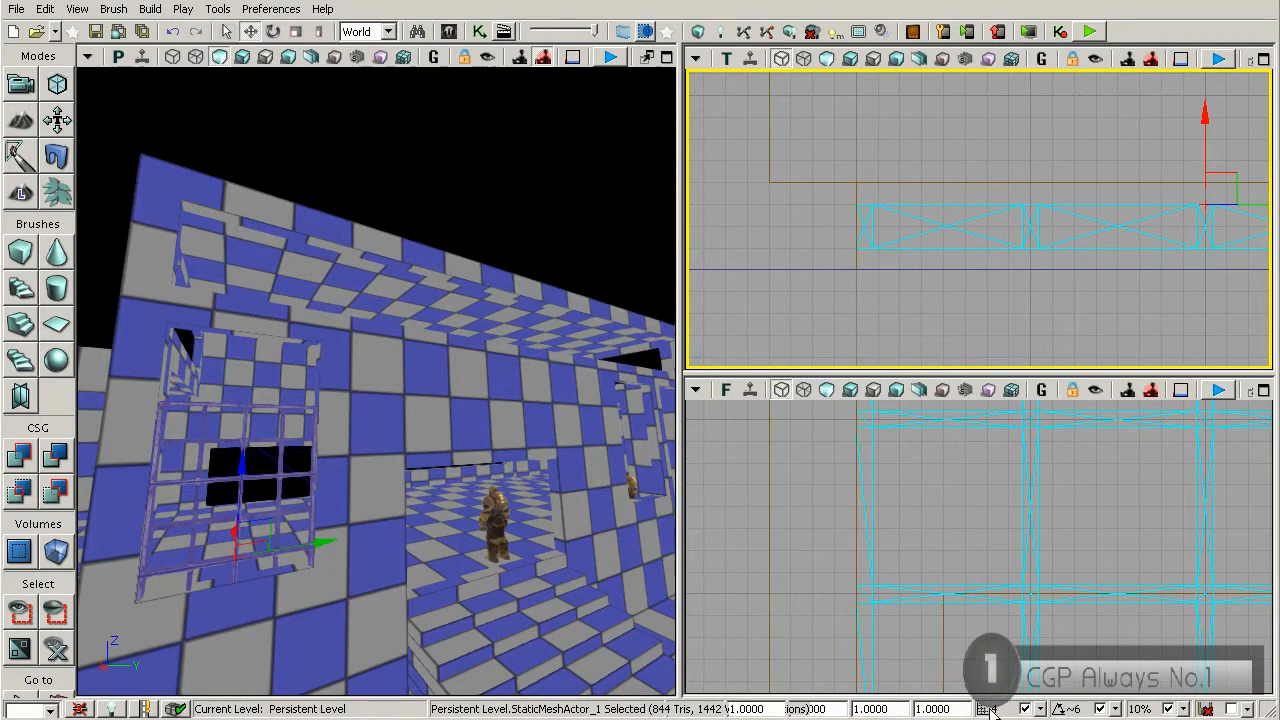
Step: Try a grid snap size of 16 and restore it to 4
left_click(1062, 719)
left_click_drag(931, 317, 841, 332)
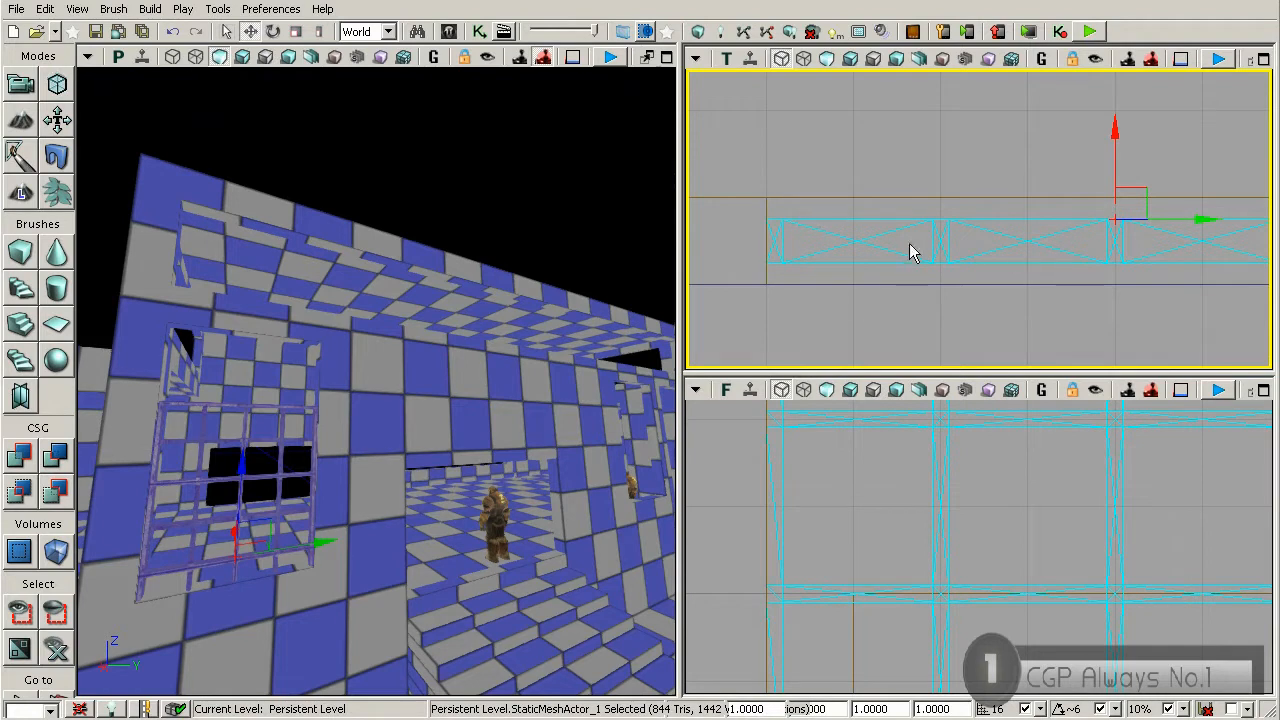
left_click(1042, 709)
left_click(1060, 719)
Step: Raise the frame in the Front view until it sits within the height of the window opening
left_click_drag(886, 262, 943, 246)
left_click_drag(1005, 280, 892, 240)
scroll(980, 263, "down", 4)
scroll(922, 258, "down", 1)
left_click_drag(246, 500, 322, 285)
right_click_drag(357, 412, 340, 455)
left_click_drag(830, 513, 809, 572)
left_click_drag(841, 532, 829, 563)
left_click_drag(877, 484, 889, 312)
left_click_drag(878, 440, 878, 412)
scroll(886, 586, "up", 2)
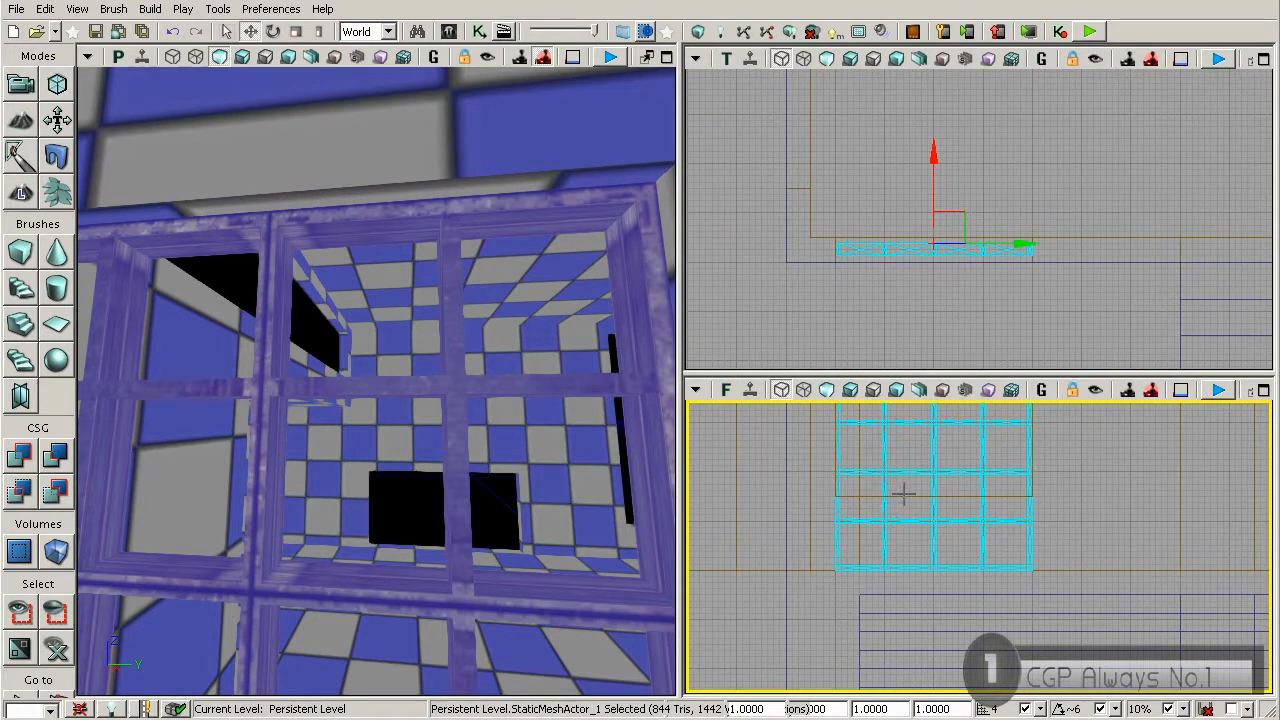
Step: Inspect the fitted window frame from several angles and switch the coordinate system to Local
left_click_drag(520, 512, 510, 620)
right_click_drag(510, 512, 510, 545)
left_click_drag(510, 545, 520, 520)
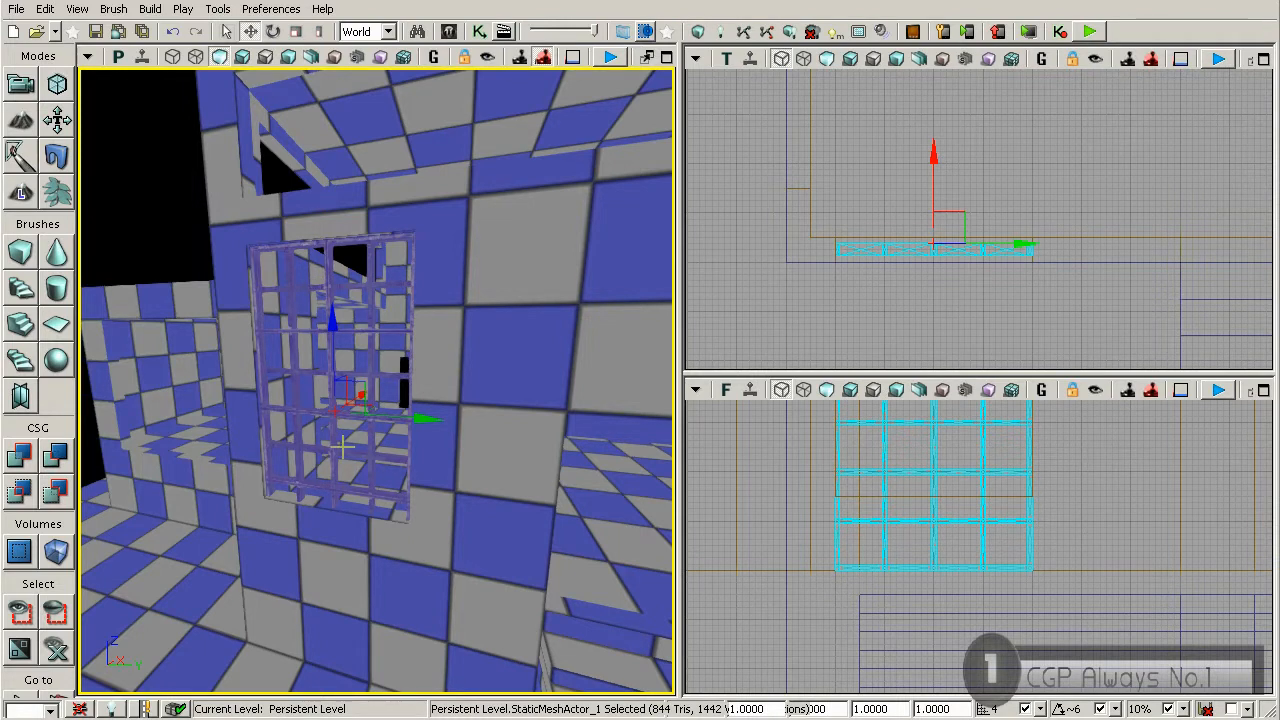
right_click_drag(328, 431, 345, 476)
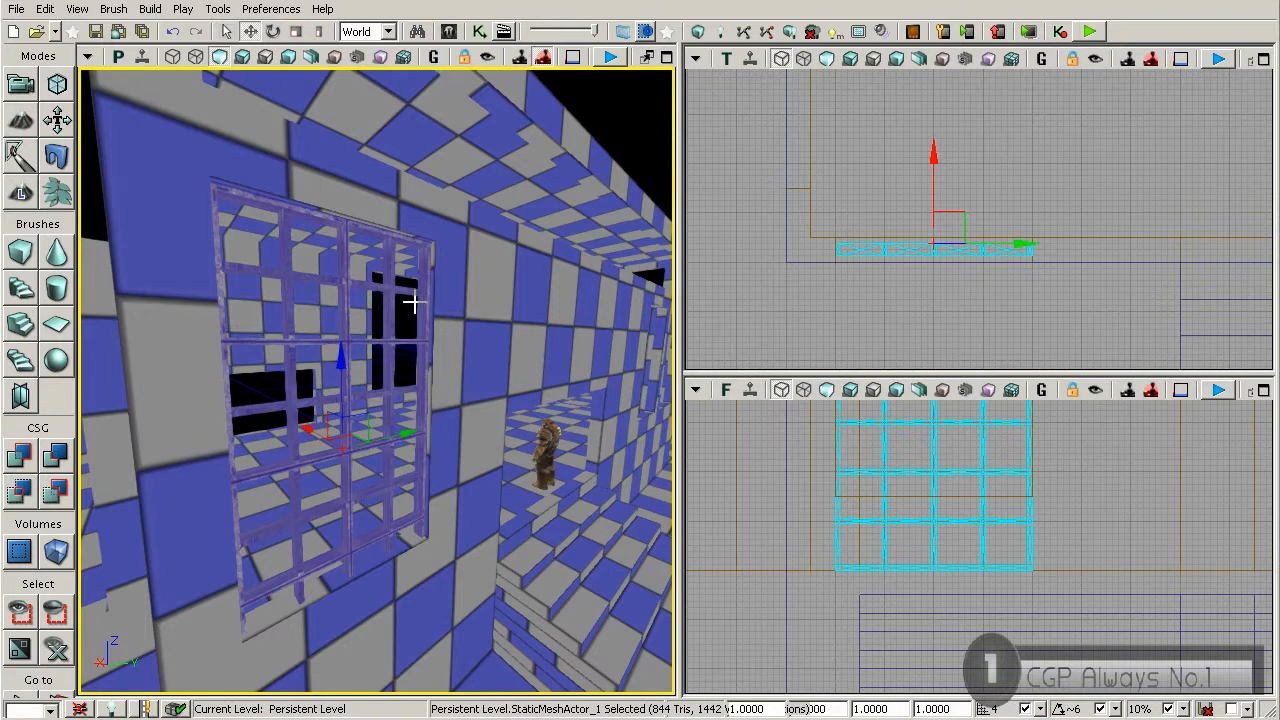
left_click(392, 32)
left_click(373, 64)
left_click_drag(376, 439, 378, 550)
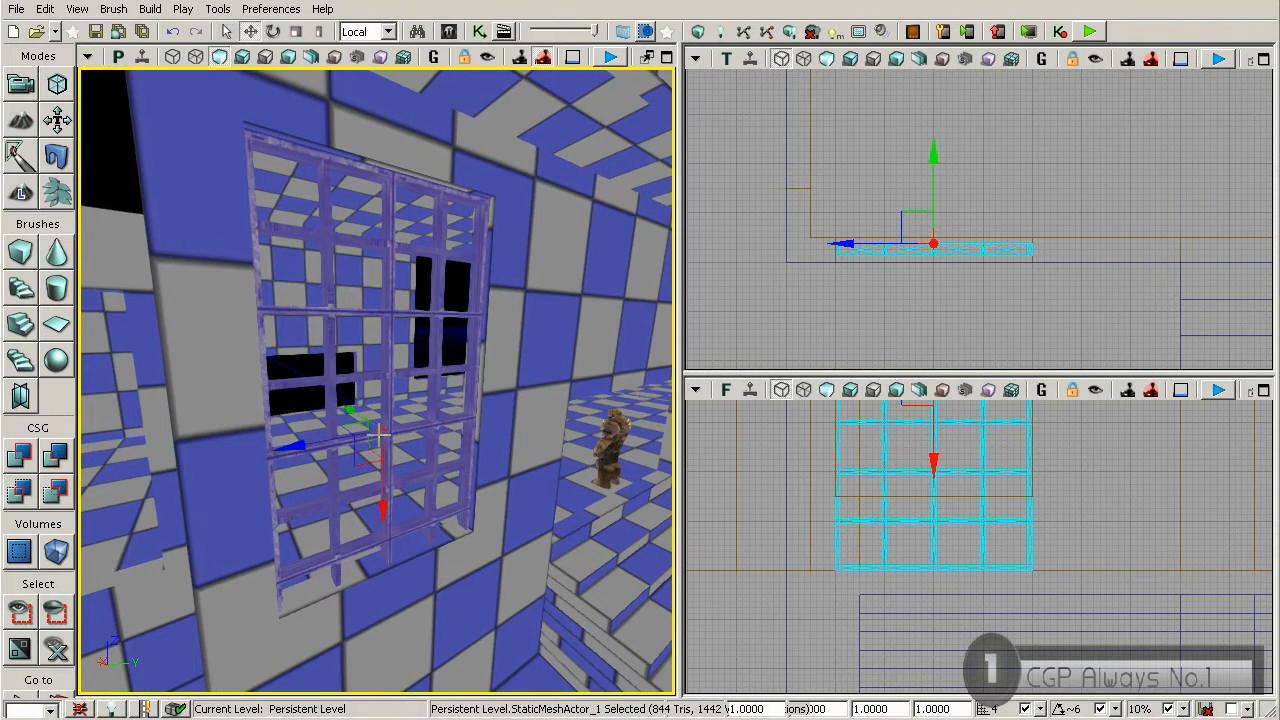
left_click_drag(380, 507, 411, 471)
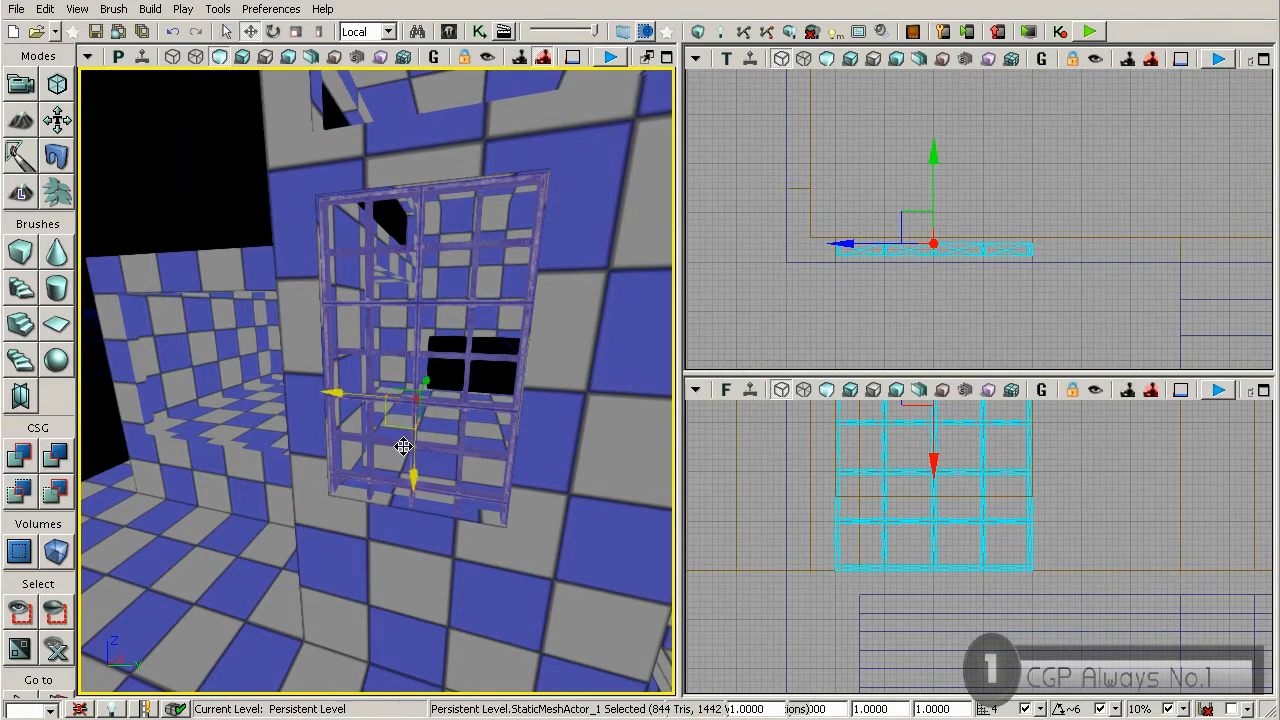
mouse_move(397, 450)
left_mouse_down()
mouse_move(430, 450)
mouse_move(402, 455)
left_mouse_up()
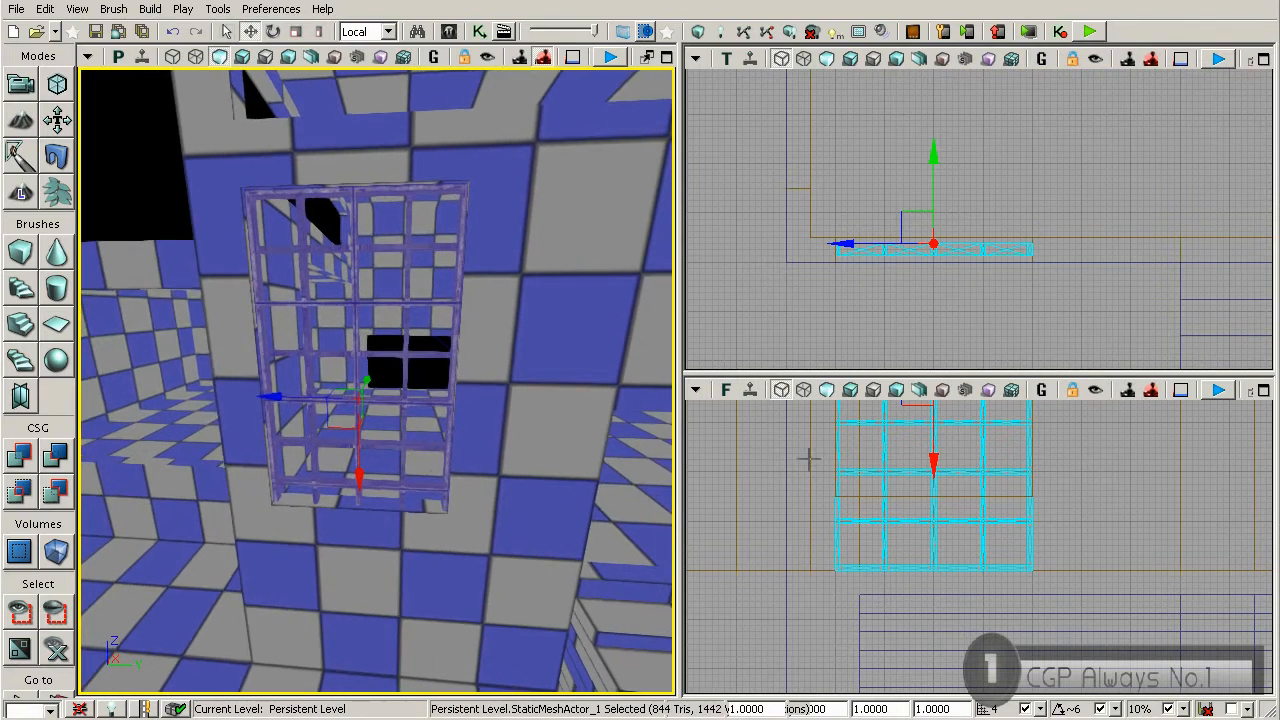
Step: Try scaling the window frame down uniformly and undo the scaling
left_click(296, 33)
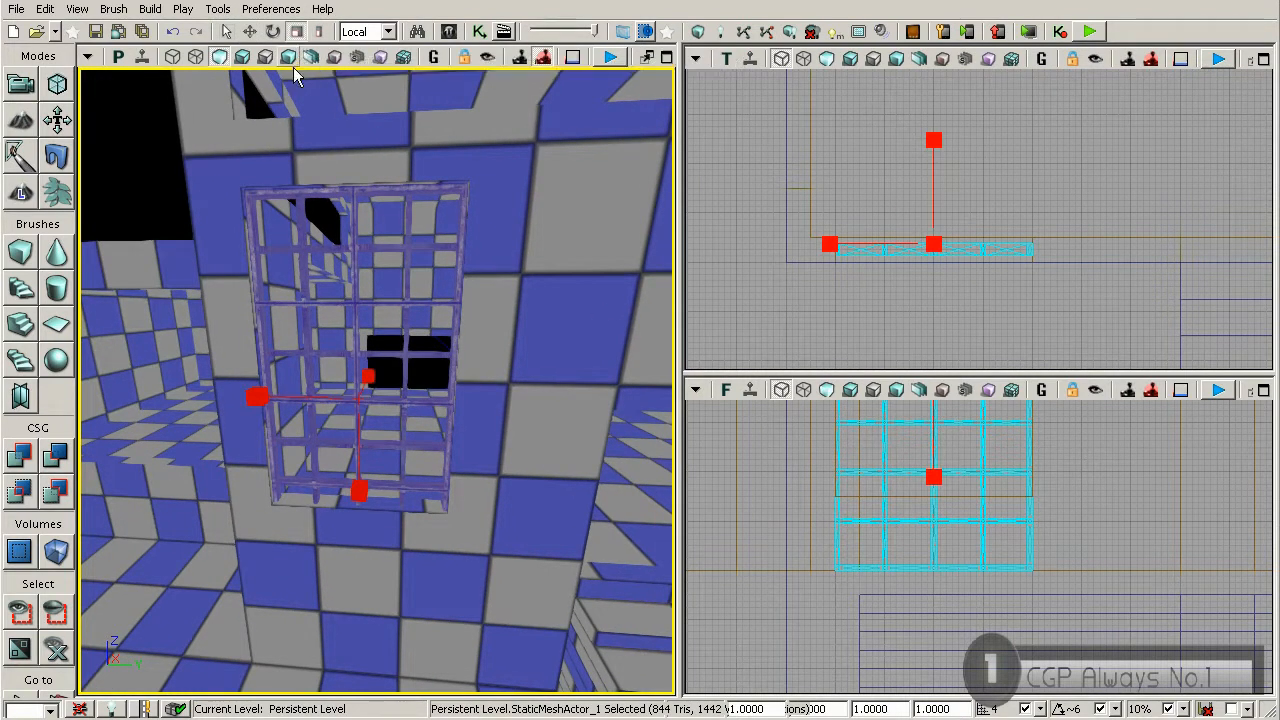
left_click_drag(360, 490, 360, 490)
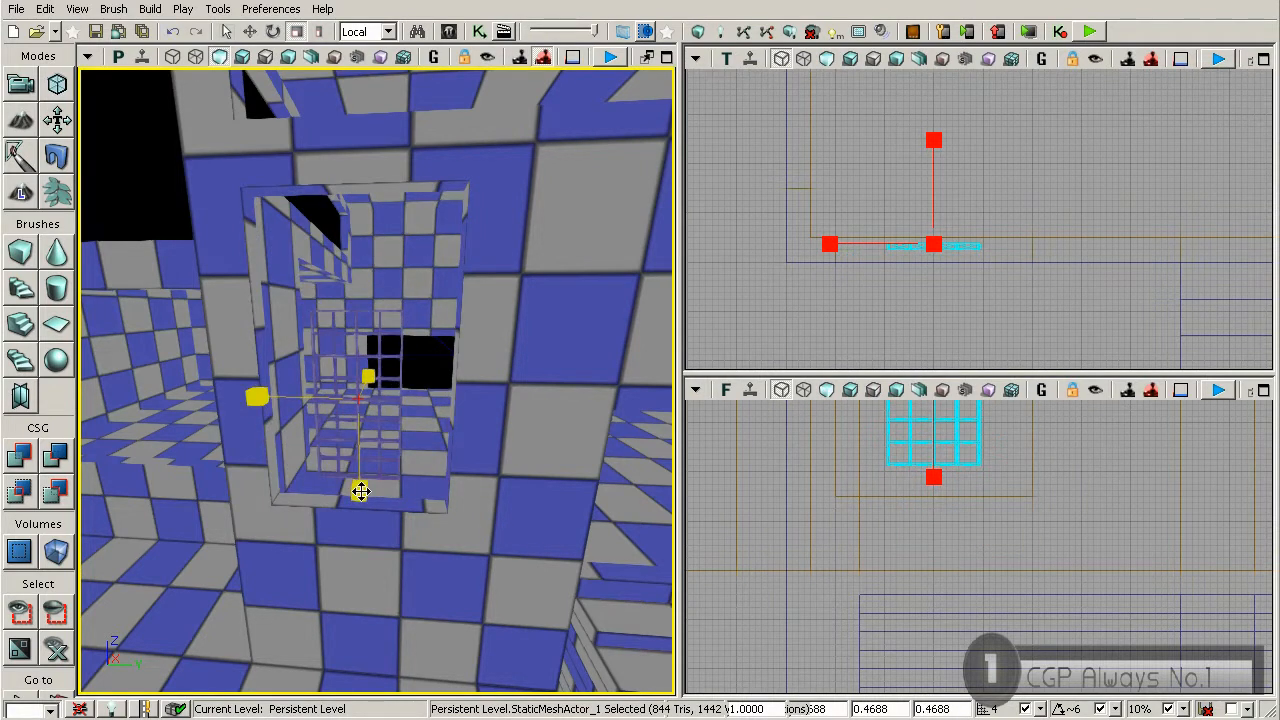
key("ctrl+z")
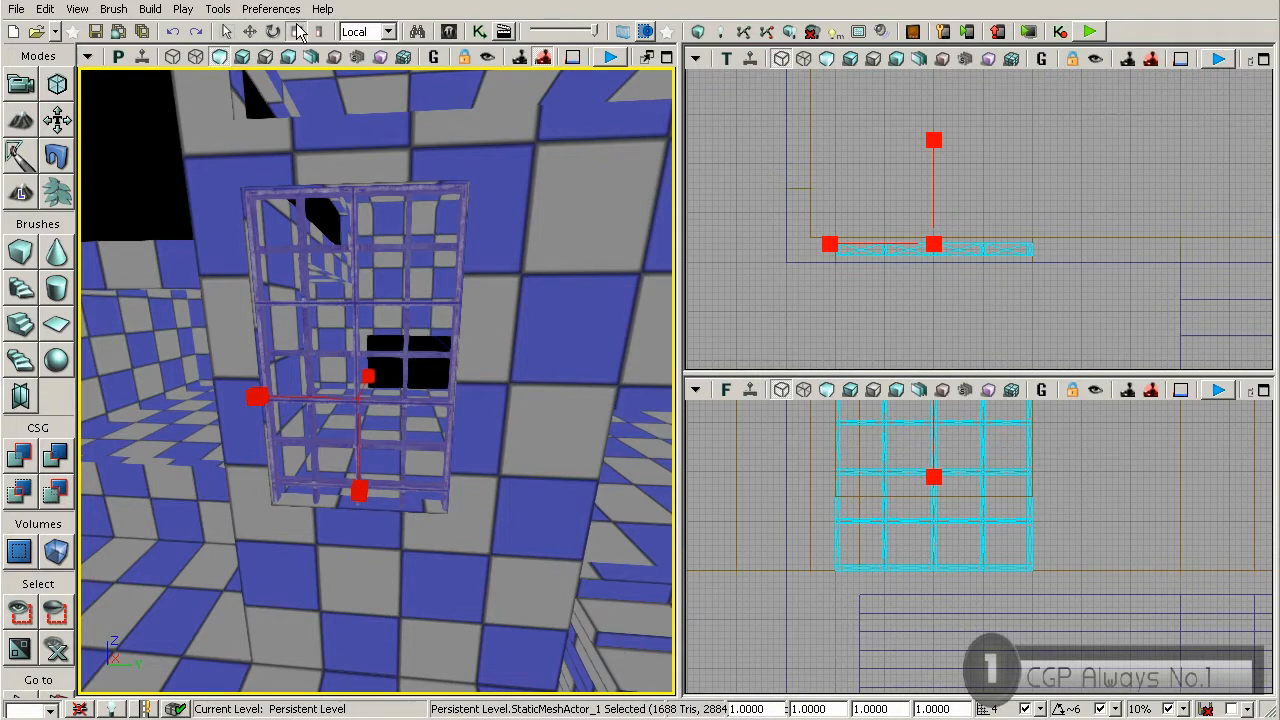
Step: Set the window frame's X scale to 0.75
double_click(836, 709)
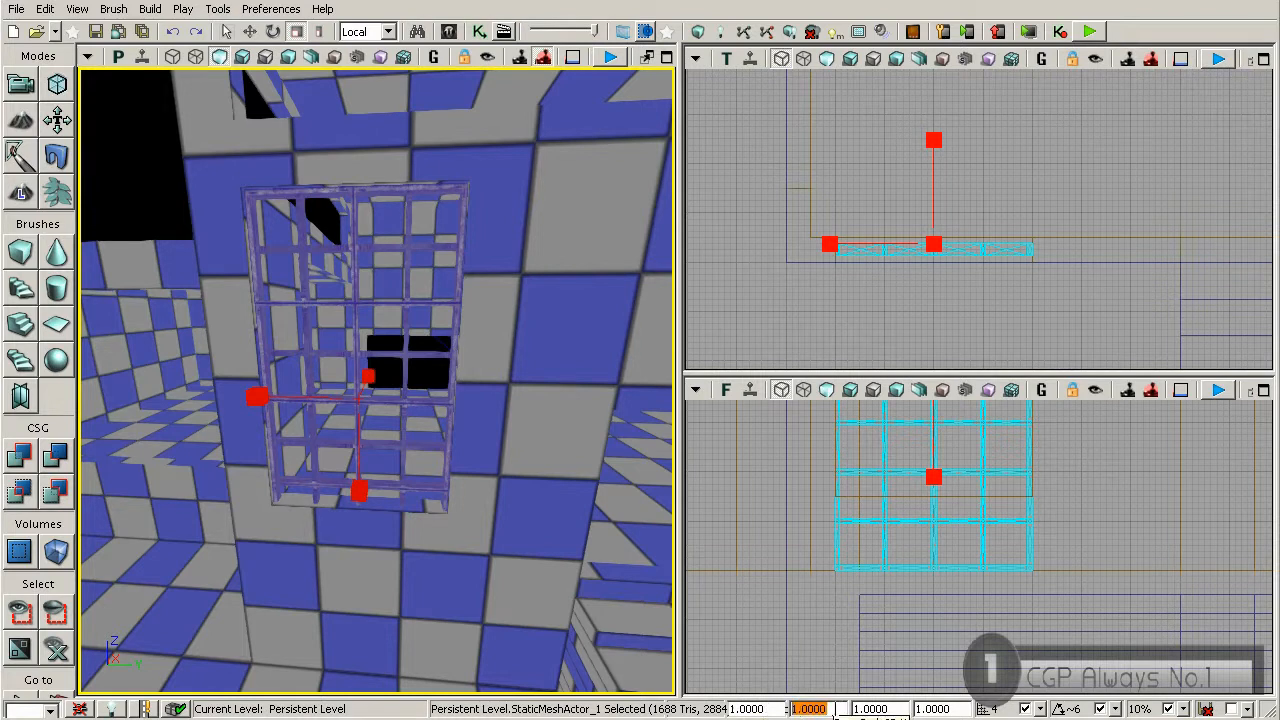
key("Tab")
key("Tab")
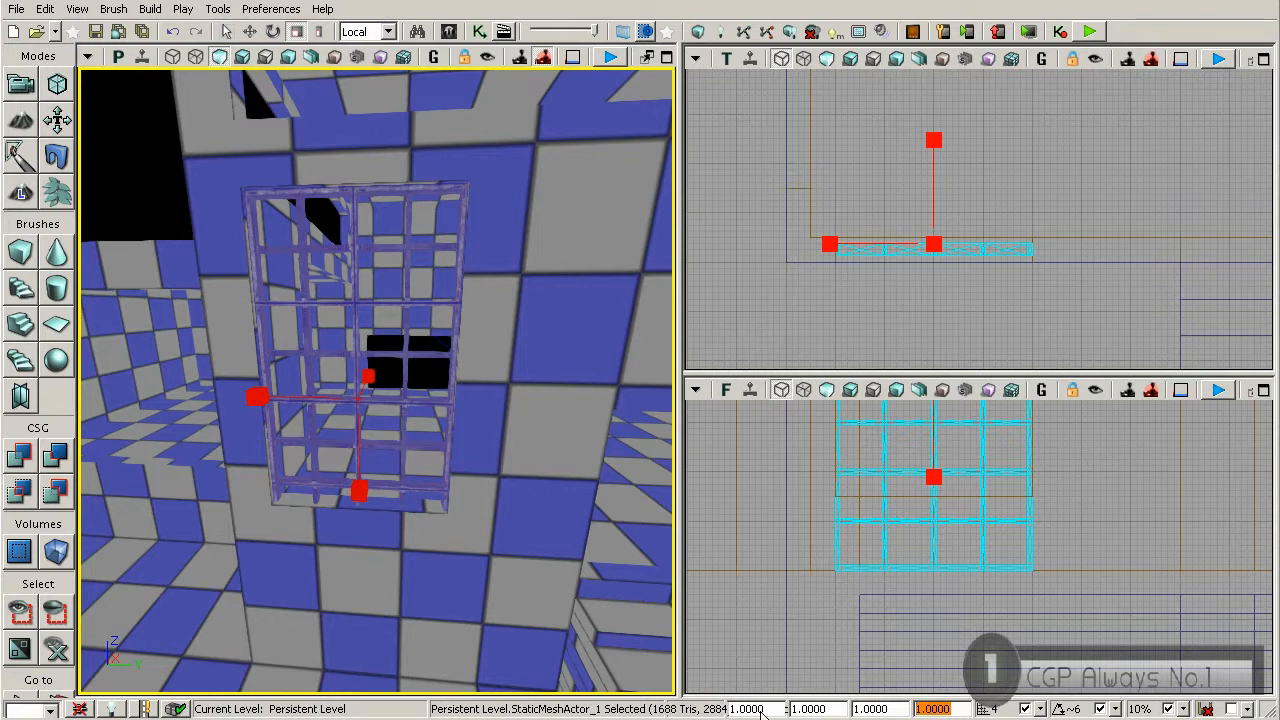
left_click(830, 709)
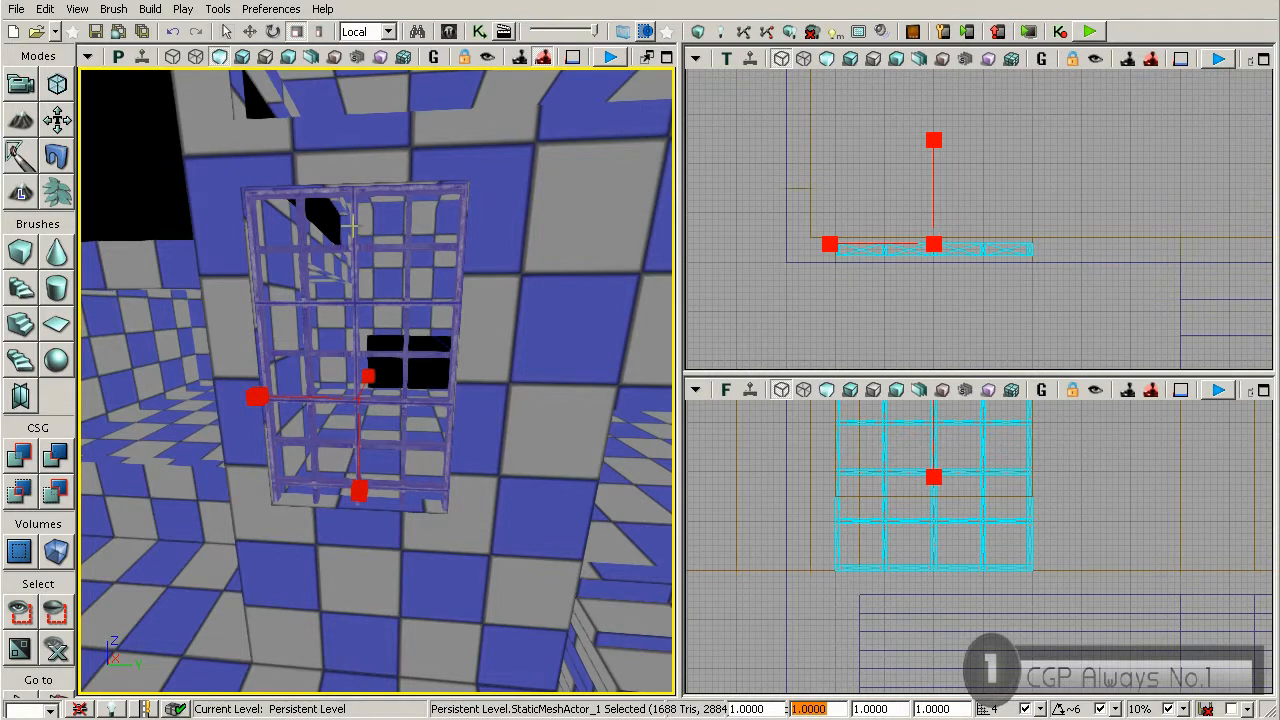
type(".75")
key("Return")
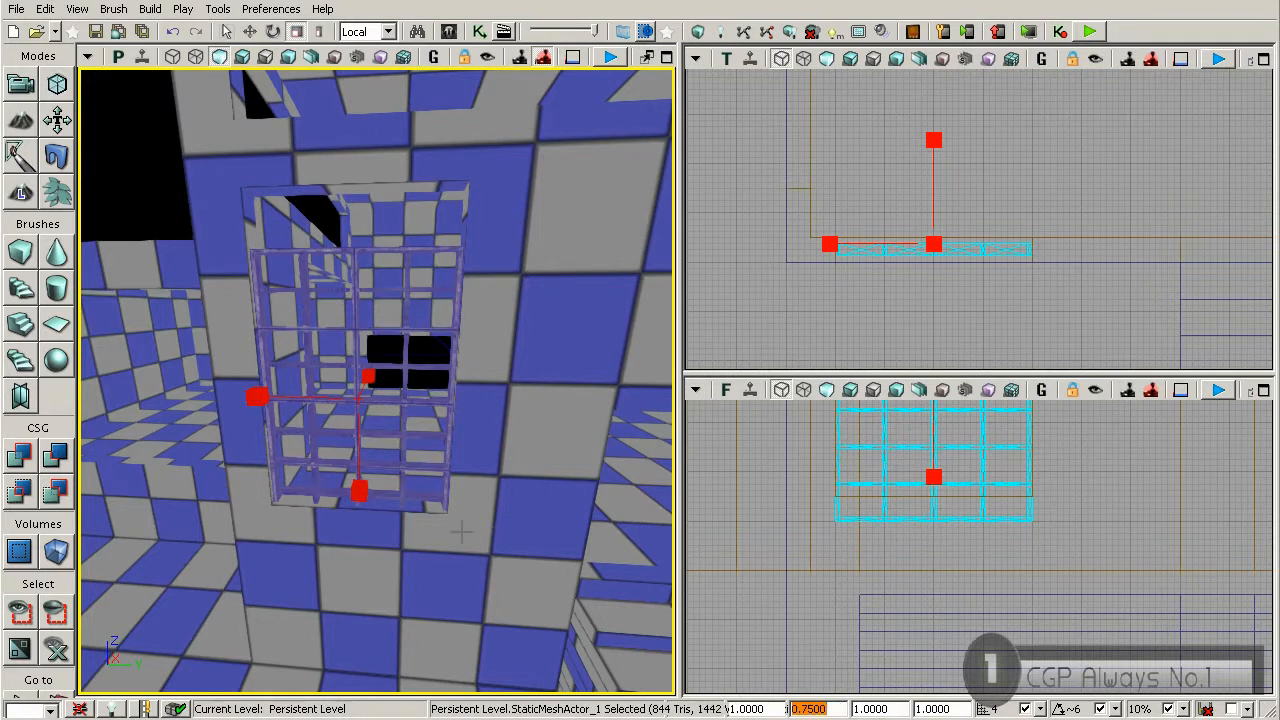
Step: Move the frame vertically in the Front view until its lower edge meets the lower edge of the window opening
left_click_drag(874, 451, 852, 569)
key("space")
scroll(874, 596, "up", 6)
scroll(876, 606, "up", 2)
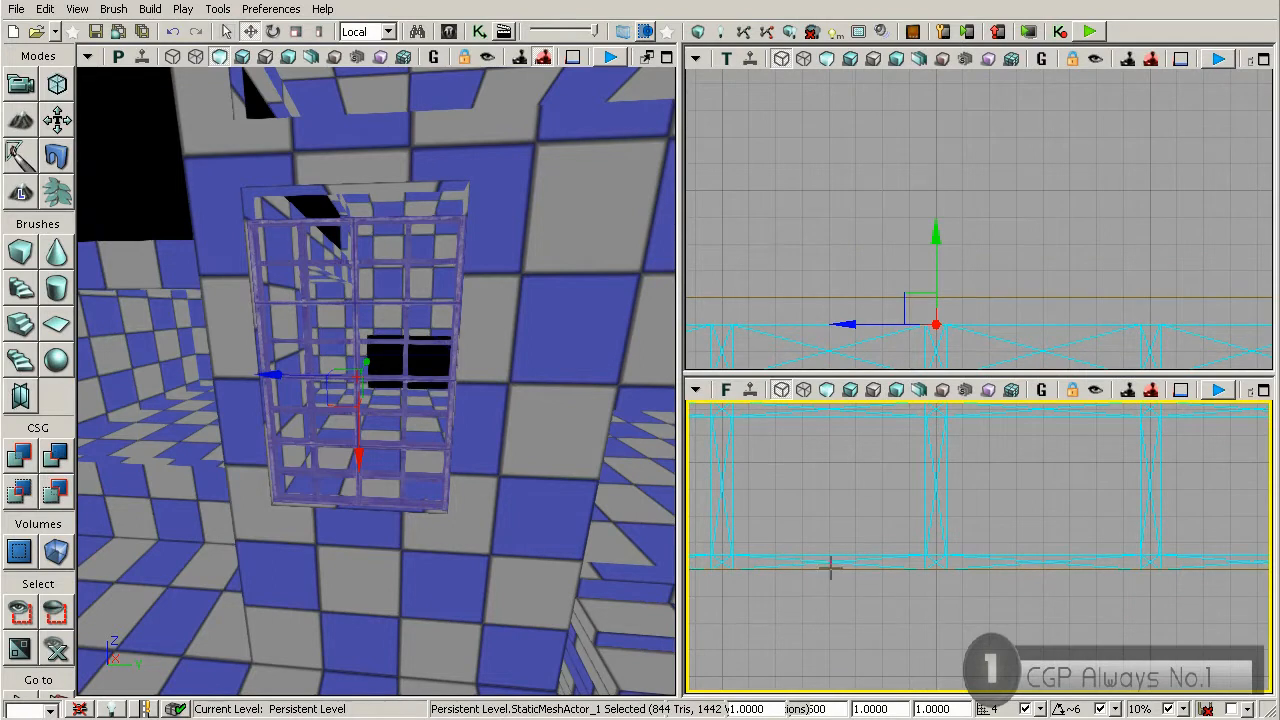
left_click_drag(940, 440, 927, 511)
scroll(946, 475, "down", 5)
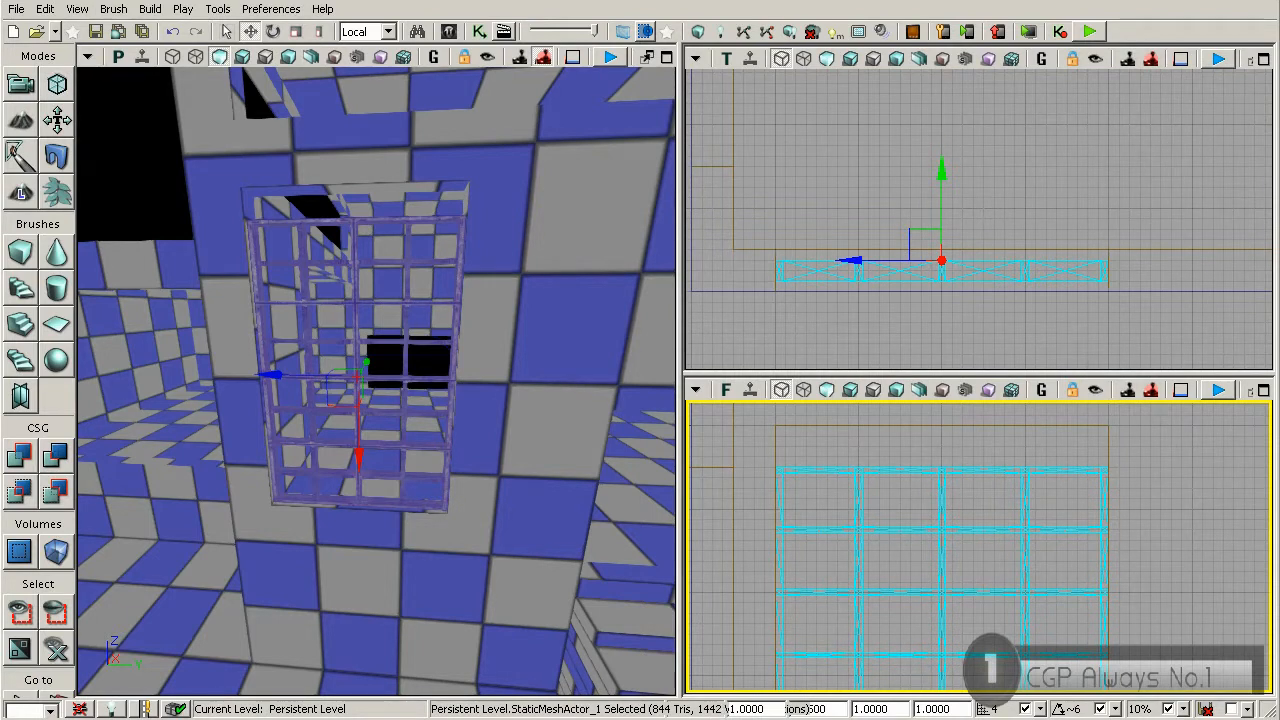
Step: Set the window frame's X scale to 0.8125
left_click_drag(835, 710, 789, 710)
type(".8125")
key("Return")
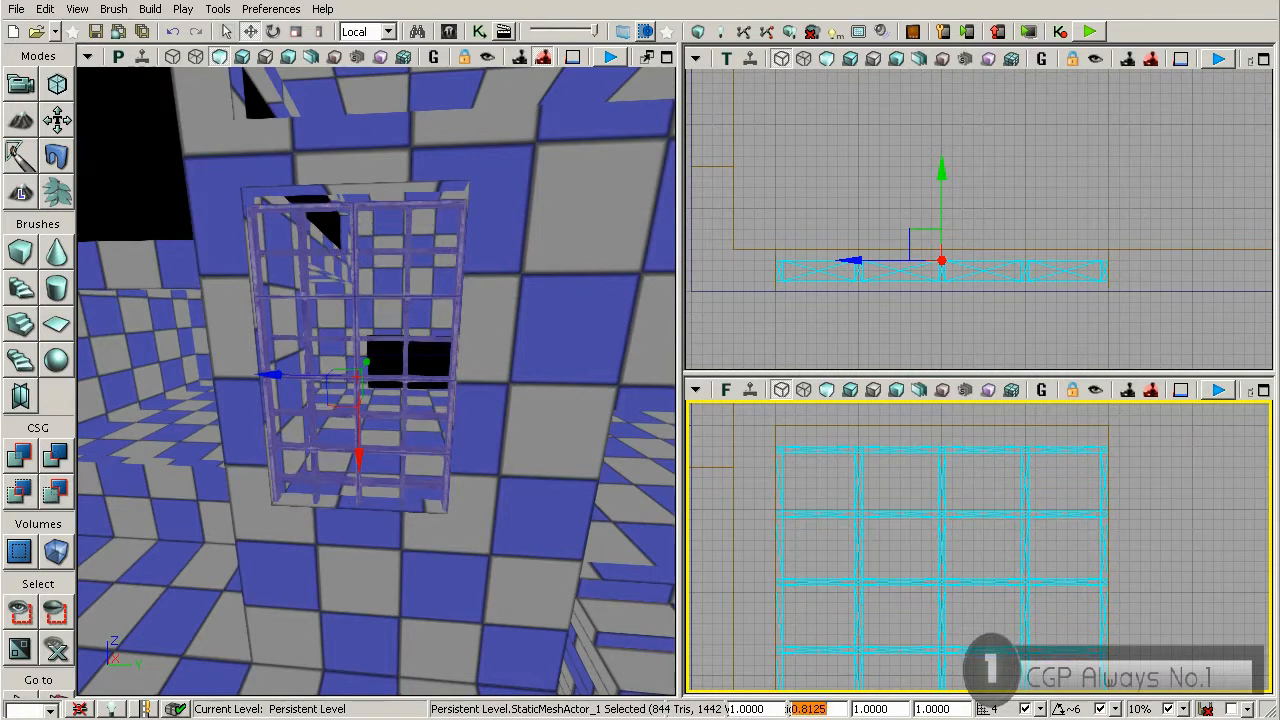
Step: Raise the frame in the Front view until its lower and upper edges line up with the window opening
right_click_drag(914, 505, 910, 415)
scroll(928, 604, "down", 4)
right_click_drag(928, 622, 918, 463)
scroll(920, 551, "up", 1)
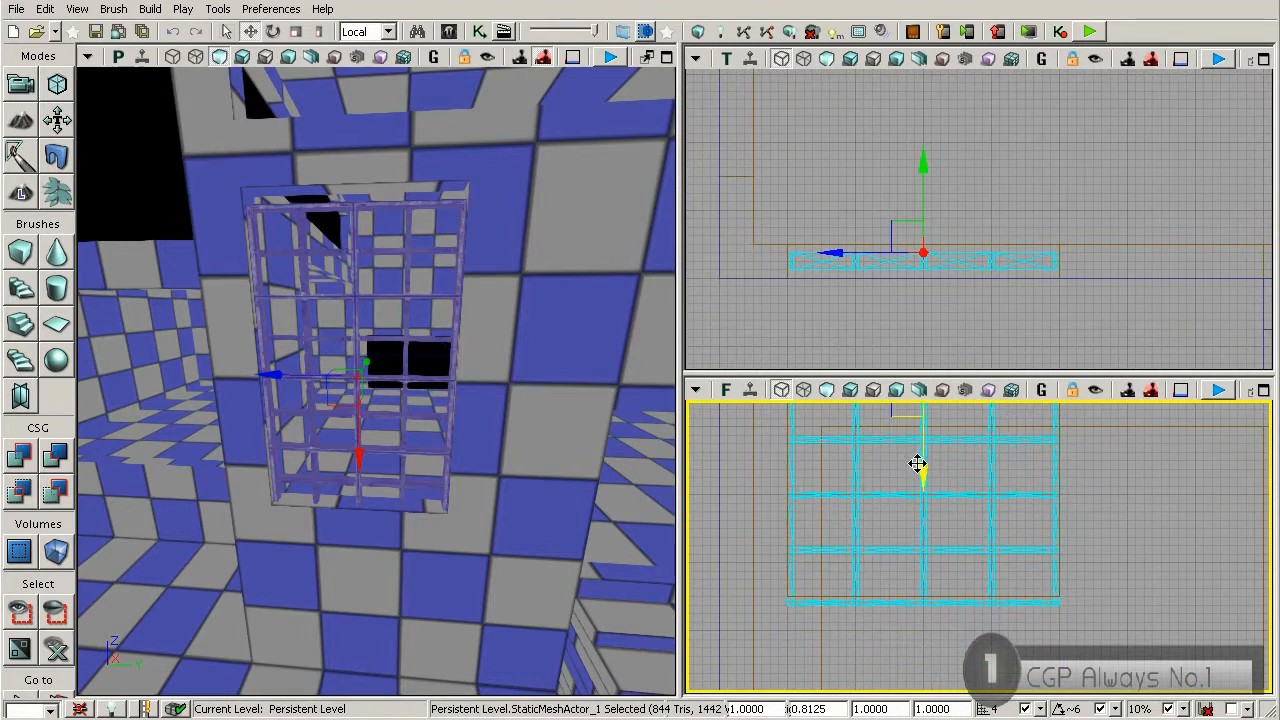
scroll(1020, 608, "up", 3)
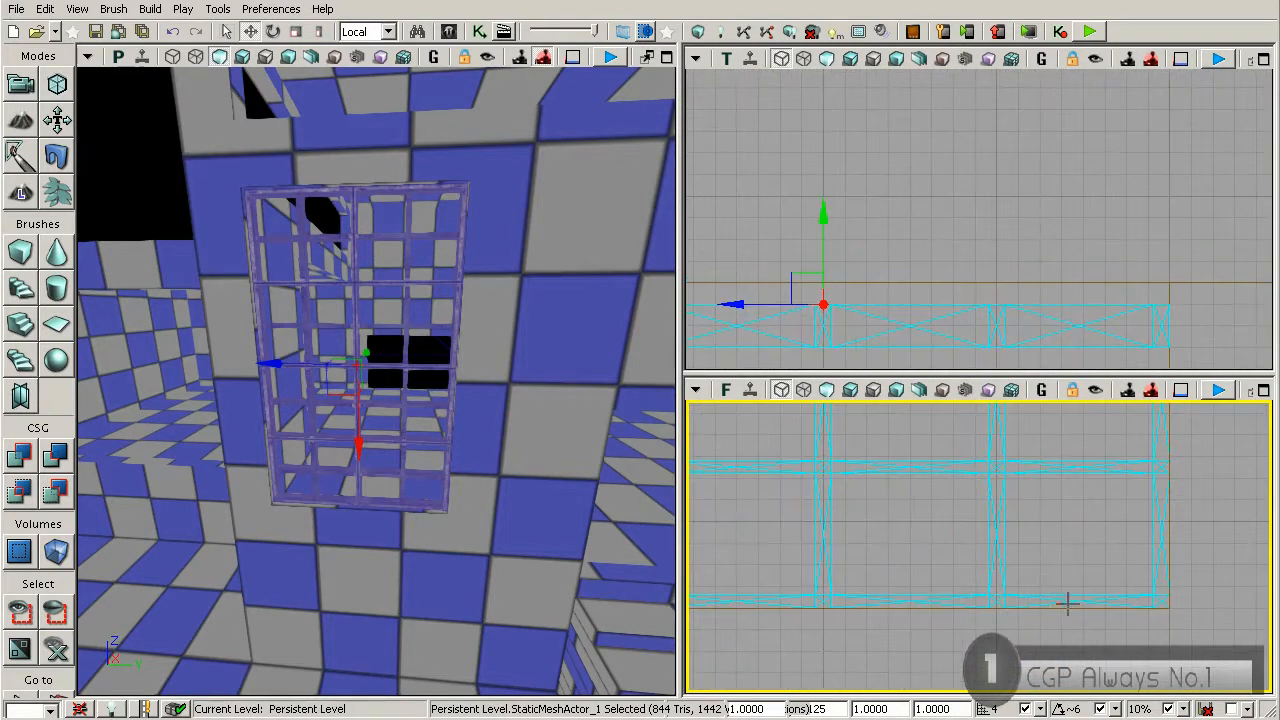
scroll(994, 520, "down", 5)
right_click_drag(934, 526, 918, 574)
scroll(918, 565, "up", 5)
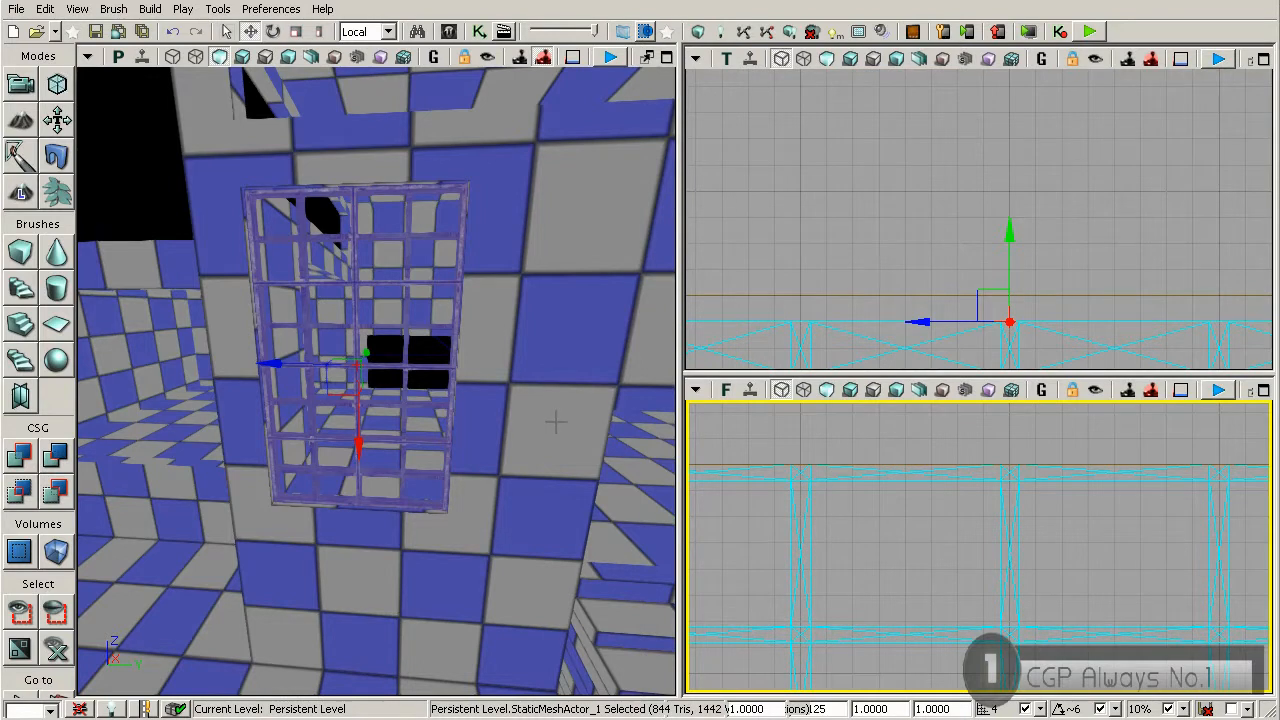
Step: Check the fitted frame in perspective, open the Content Browser and search the static meshes for "wall"
left_click_drag(547, 378, 560, 460)
left_click_drag(400, 468, 362, 424)
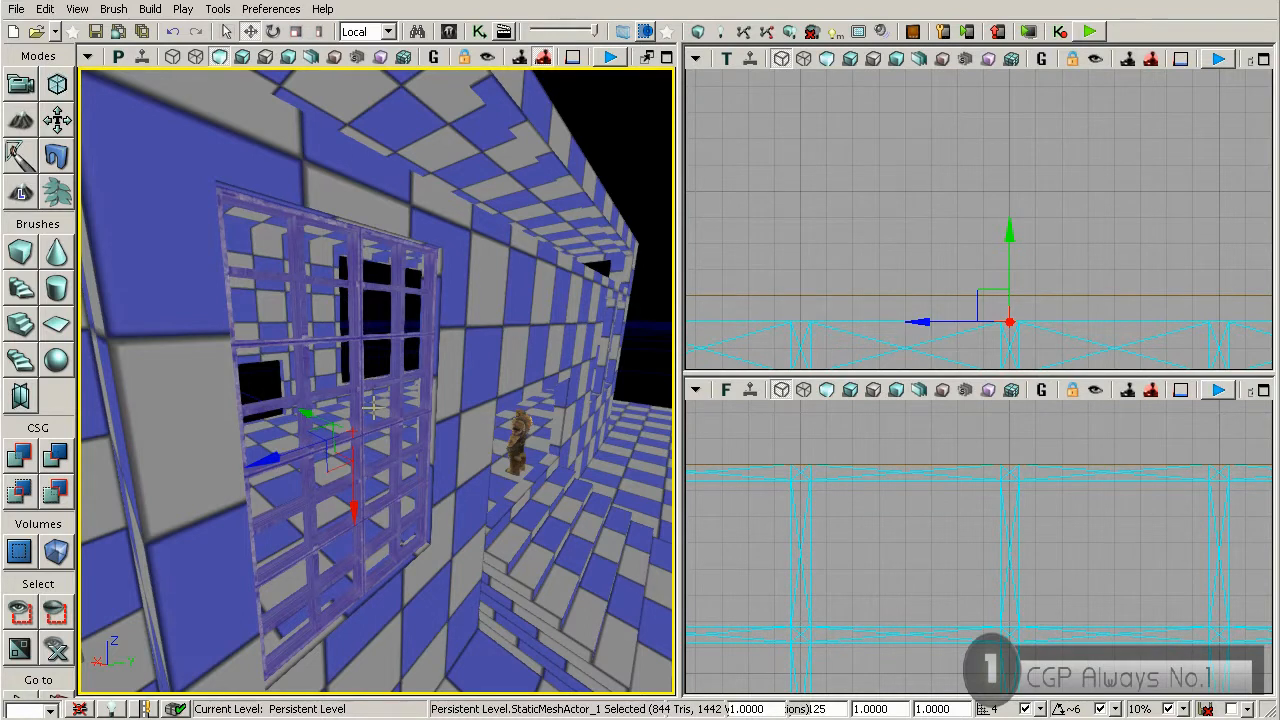
right_click_drag(461, 364, 485, 350)
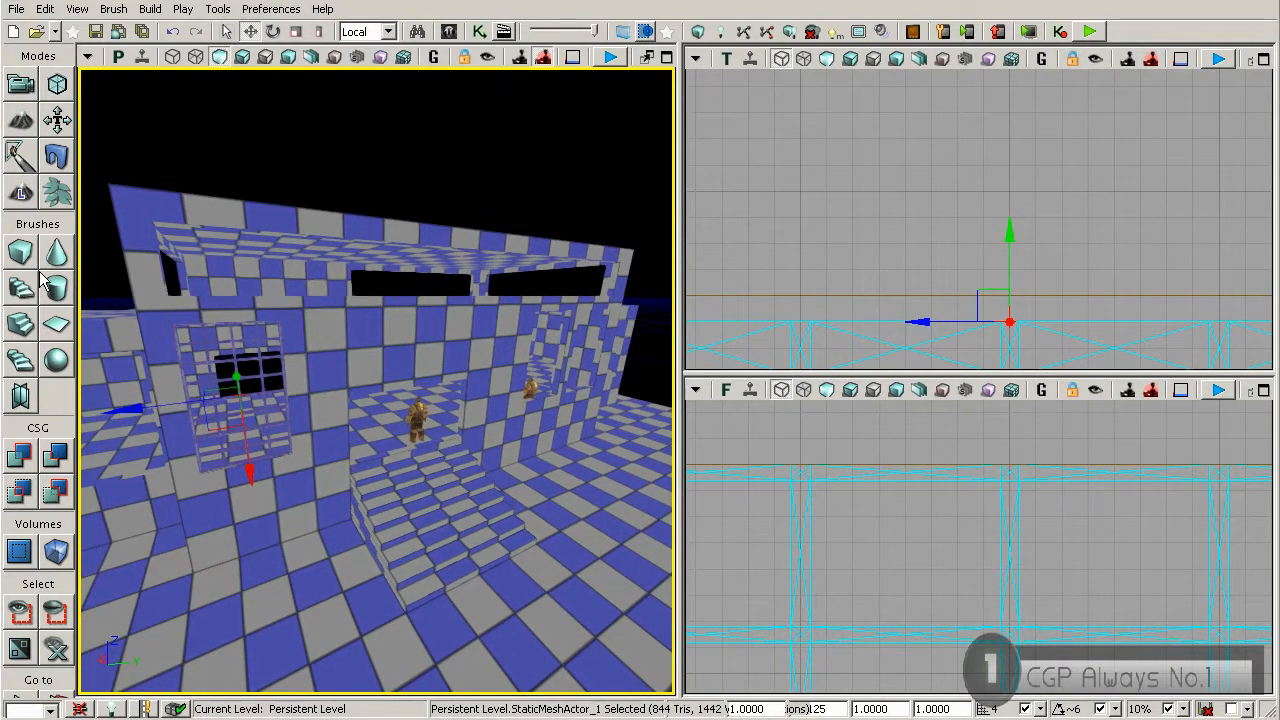
left_click(449, 31)
double_click(922, 79)
type("wall")
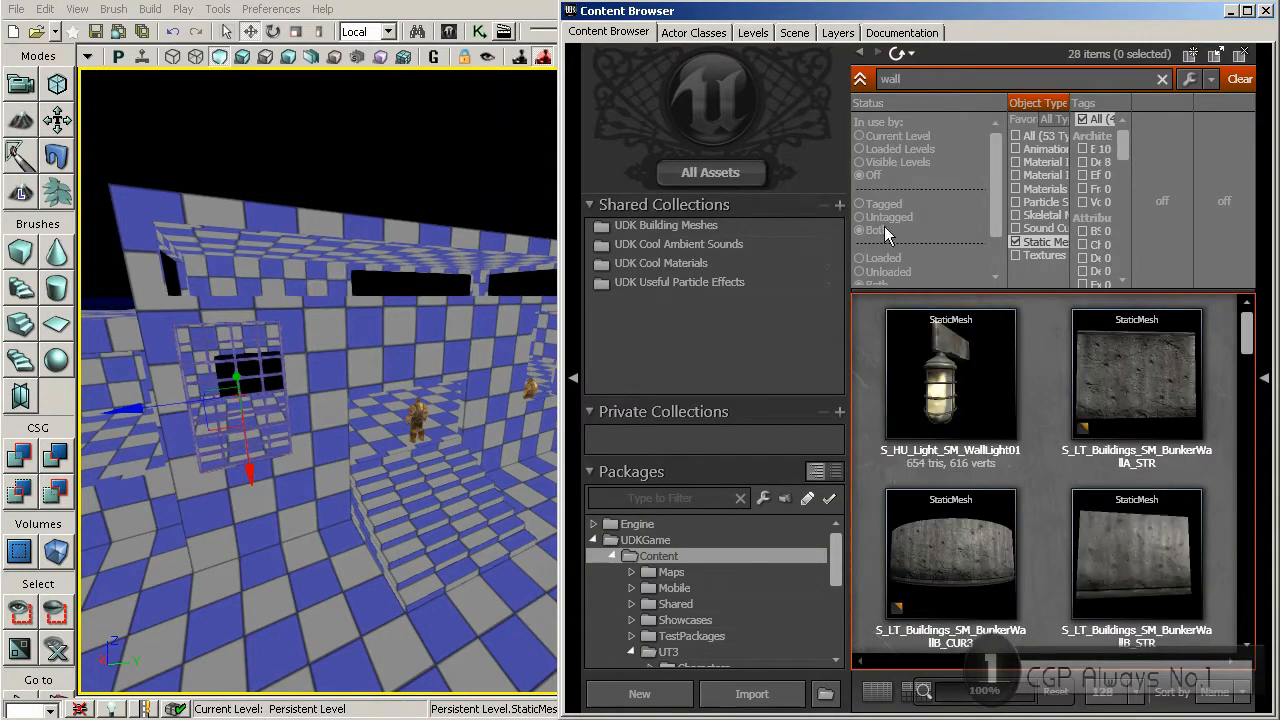
Step: Place the S_LT_Buildings_SM_BunkerWallA_STR static mesh on the floor in front of the building
left_click(1113, 391)
left_click_drag(1113, 391, 328, 620)
right_click_drag(341, 617, 608, 549)
left_click_drag(278, 579, 408, 604)
right_click_drag(408, 604, 309, 89)
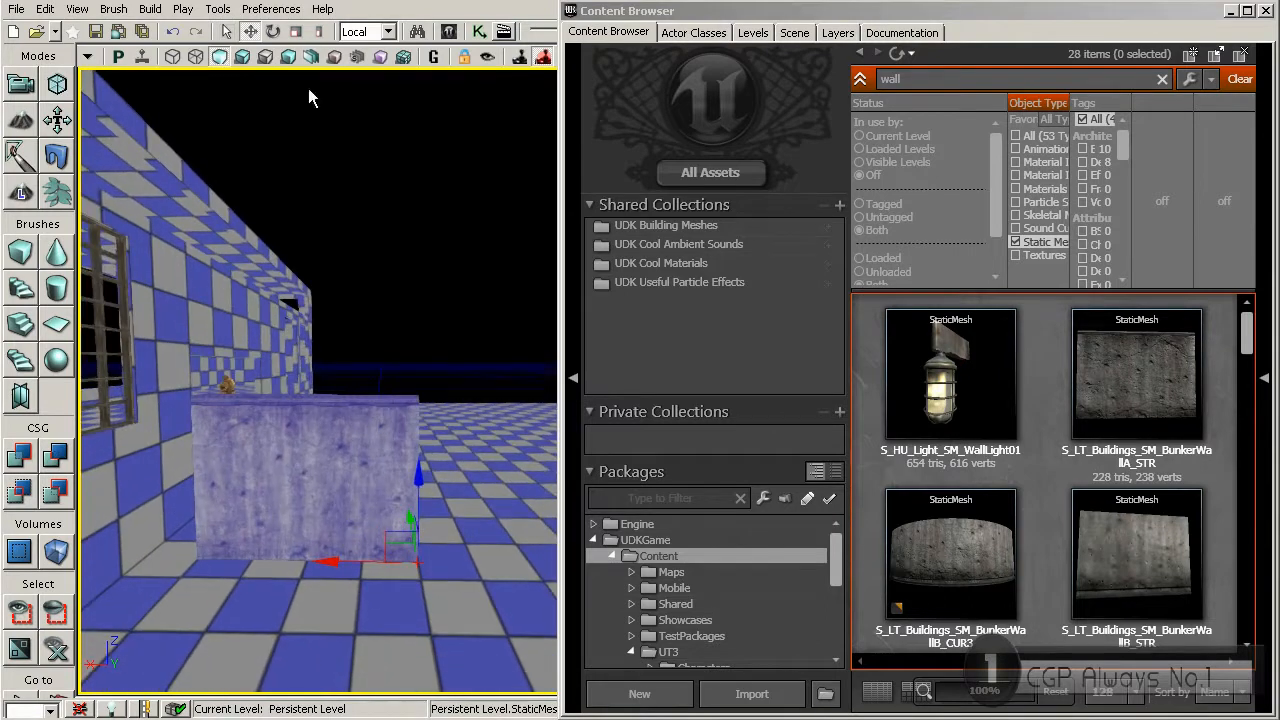
Step: Try scaling the wall piece uniformly, undo it and return to translation mode
left_click(296, 31)
mouse_move(409, 466)
left_mouse_down()
mouse_move(405, 400)
mouse_move(417, 458)
left_mouse_up()
right_click_drag(417, 458, 369, 529)
key("ctrl+z")
key("space")
key("space")
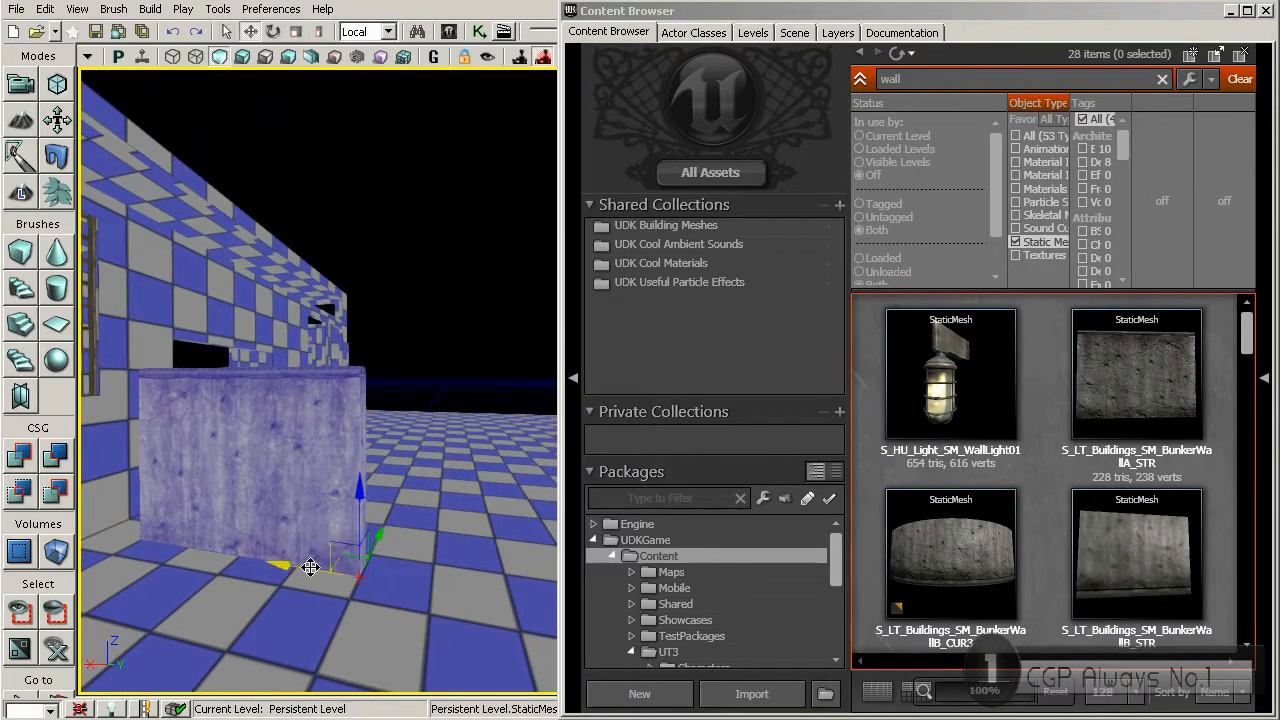
Step: Duplicate the wall piece along its length and place the copy flush against the original
left_click_drag(288, 560, 360, 592)
left_click_drag(300, 537, 534, 555, "alt")
mouse_move(390, 470)
right_mouse_down()
mouse_move(390, 425)
mouse_move(381, 448)
right_mouse_up()
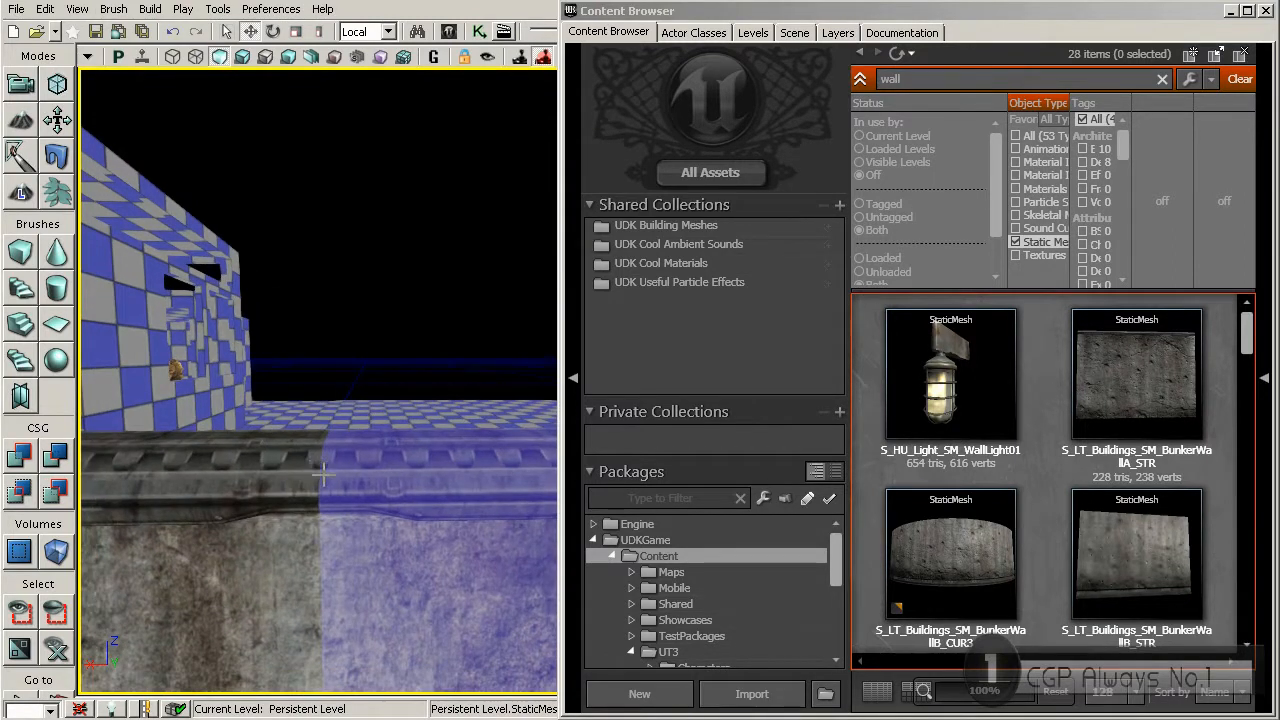
right_click_drag(366, 506, 416, 328)
Step: Delete the duplicated wall piece and close the Content Browser
left_click(296, 34)
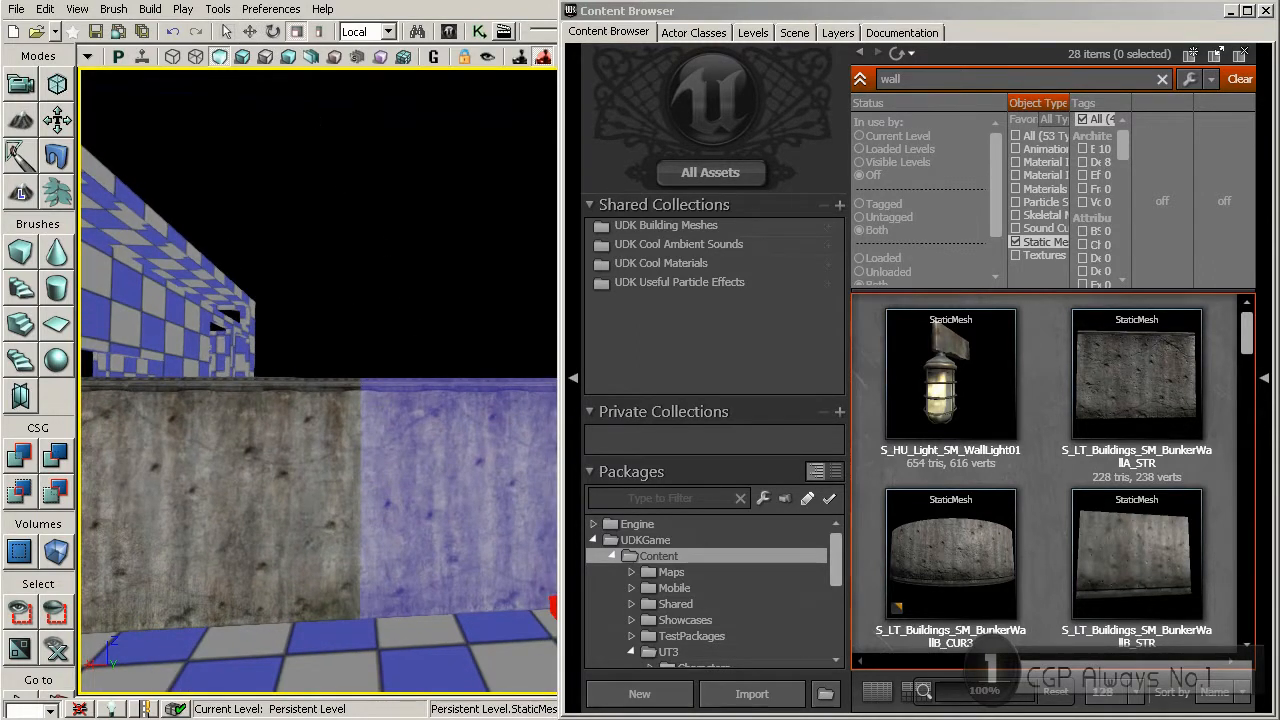
key("Delete")
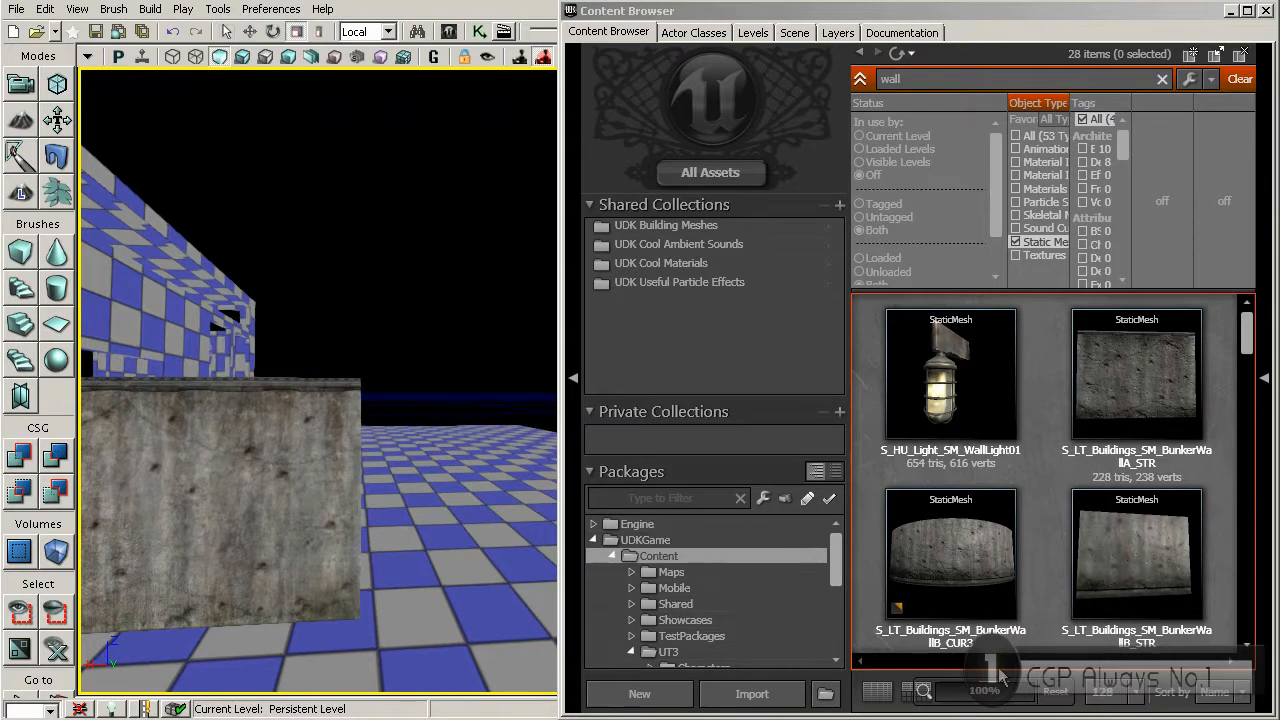
left_click(1262, 11)
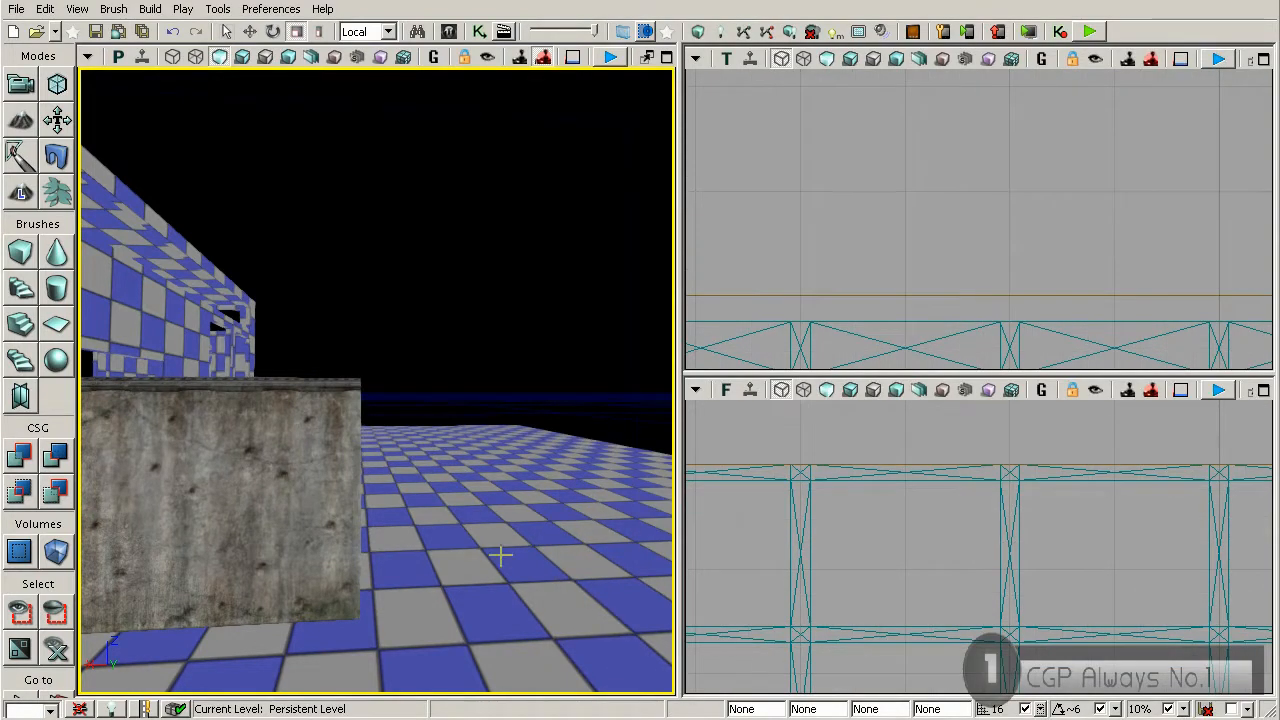
Step: Select the remaining wall piece and scale it up uniformly to about 1.30
left_click(335, 500)
right_click_drag(335, 500, 429, 490)
key("space")
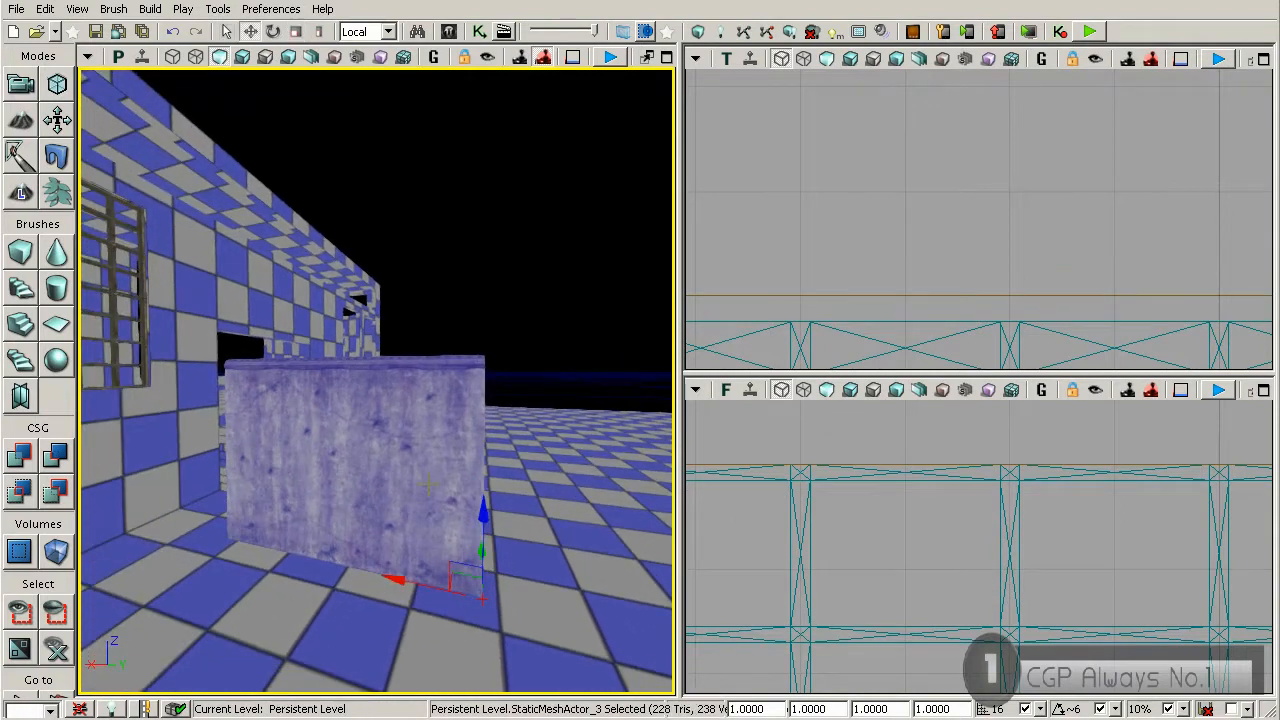
key("space")
key("space")
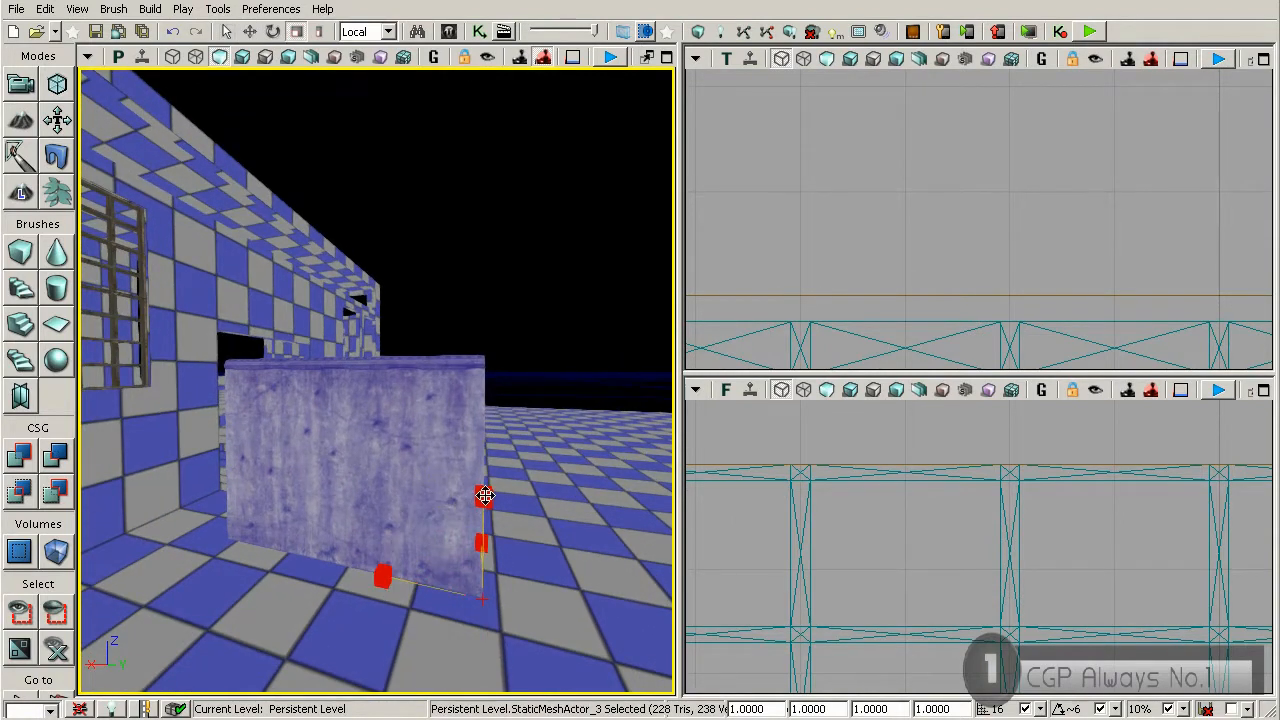
mouse_move(484, 497)
left_mouse_down()
mouse_move(484, 445)
mouse_move(485, 496)
left_mouse_up()
left_click(845, 710)
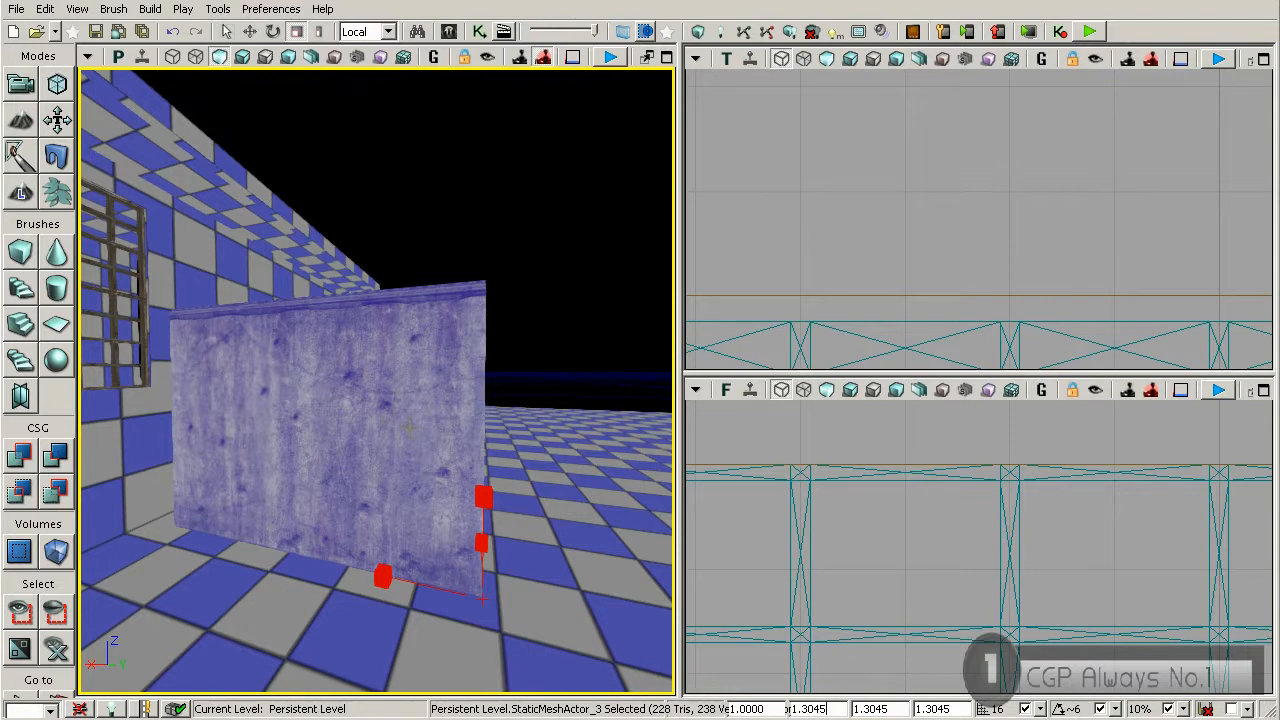
Step: Duplicate the scaled wall along its length, turn off grid snapping and slide the pieces together to close the gap
left_click(250, 33)
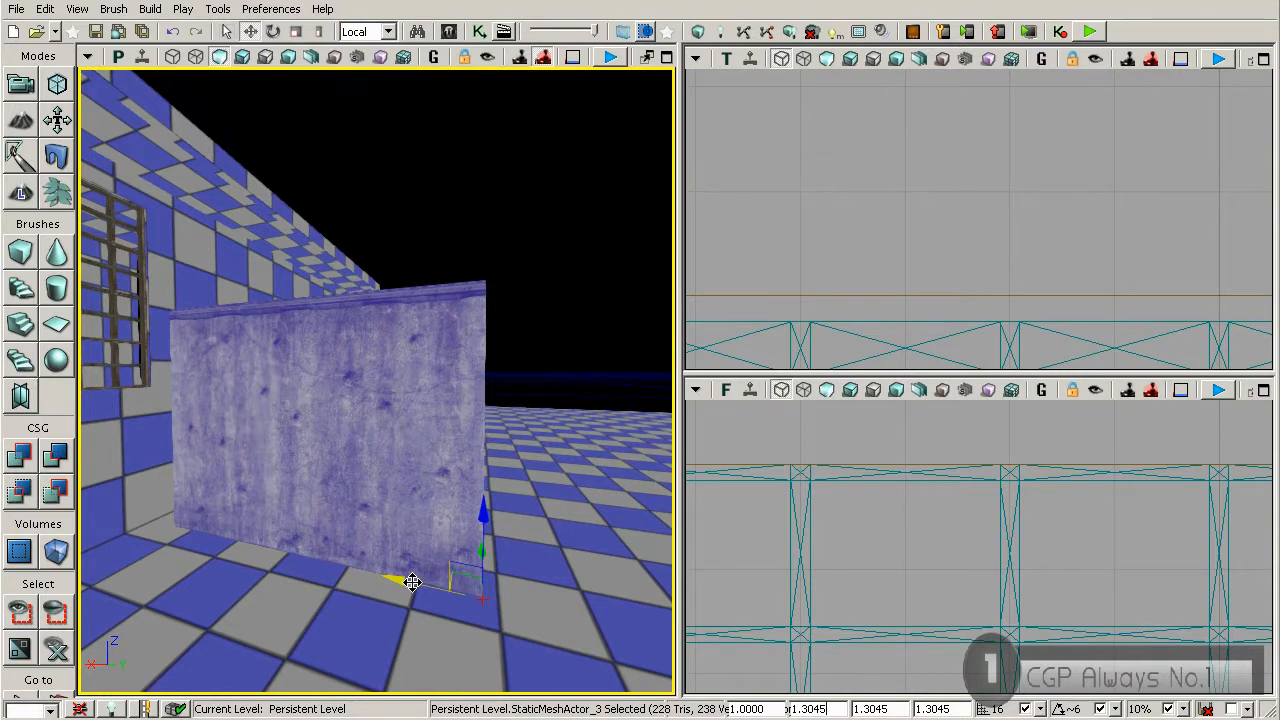
left_click_drag(403, 583, 1056, 716)
right_click_drag(462, 302, 440, 440)
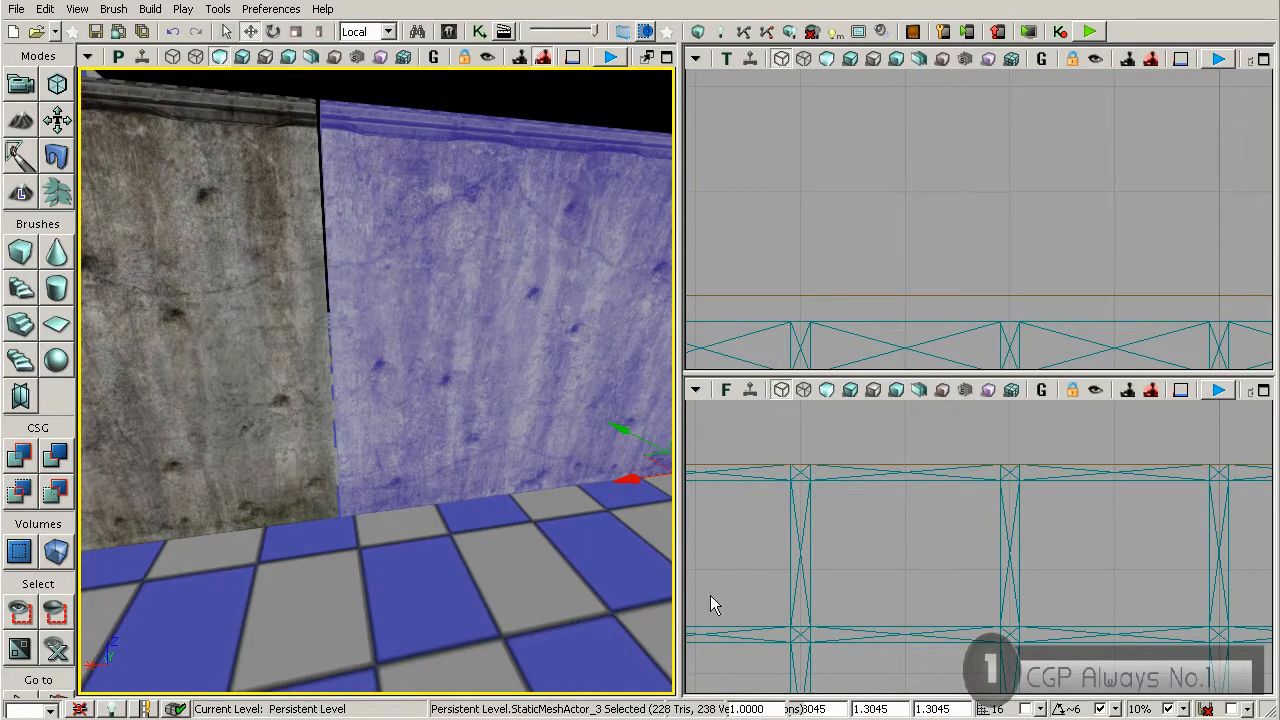
left_click_drag(622, 477, 634, 478)
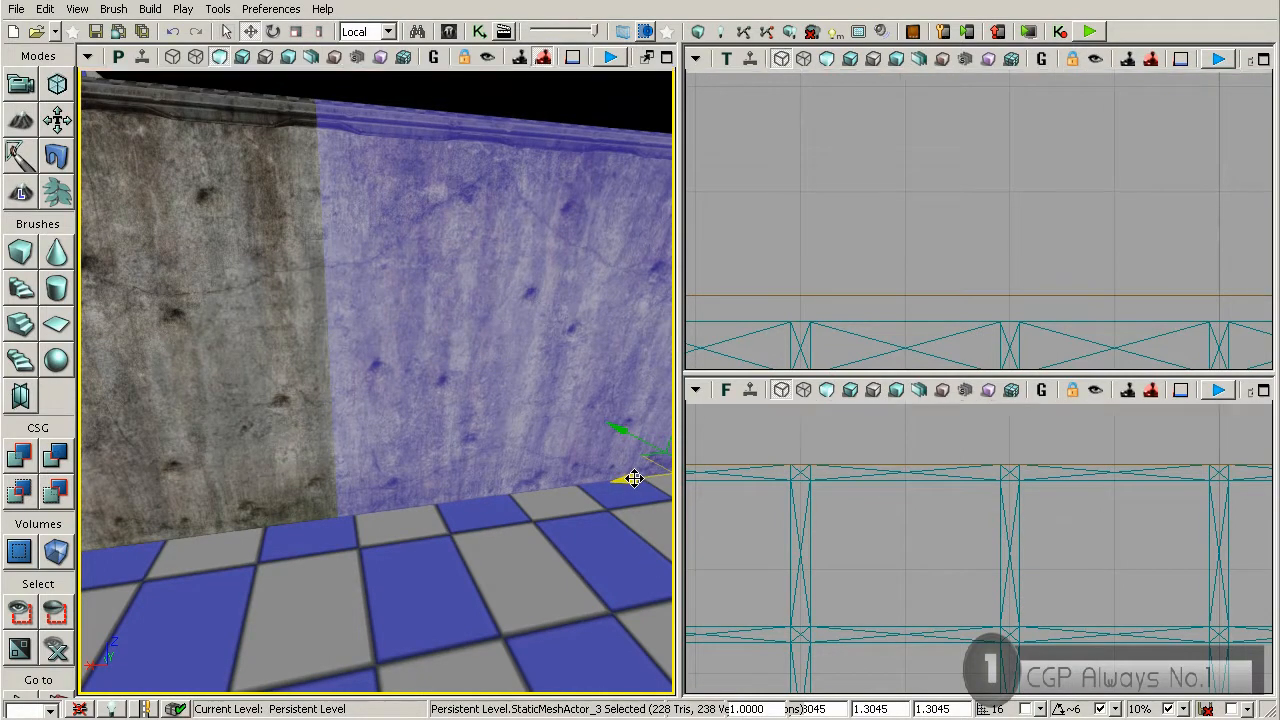
right_click_drag(460, 434, 500, 372)
Step: Switch the Front viewport to Side and examine the seam between the two wall pieces up close
left_click(809, 244)
scroll(812, 295, "down", 4)
left_click(791, 491)
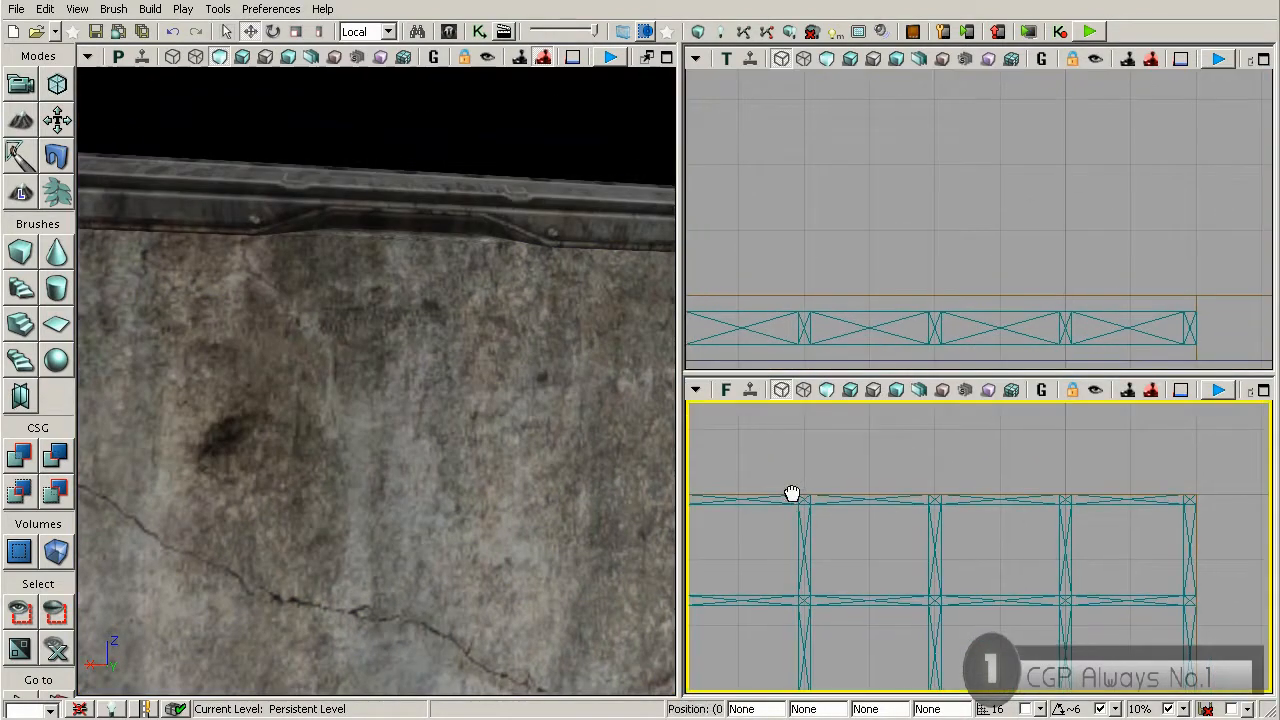
scroll(805, 515, "down", 5)
left_click(727, 390)
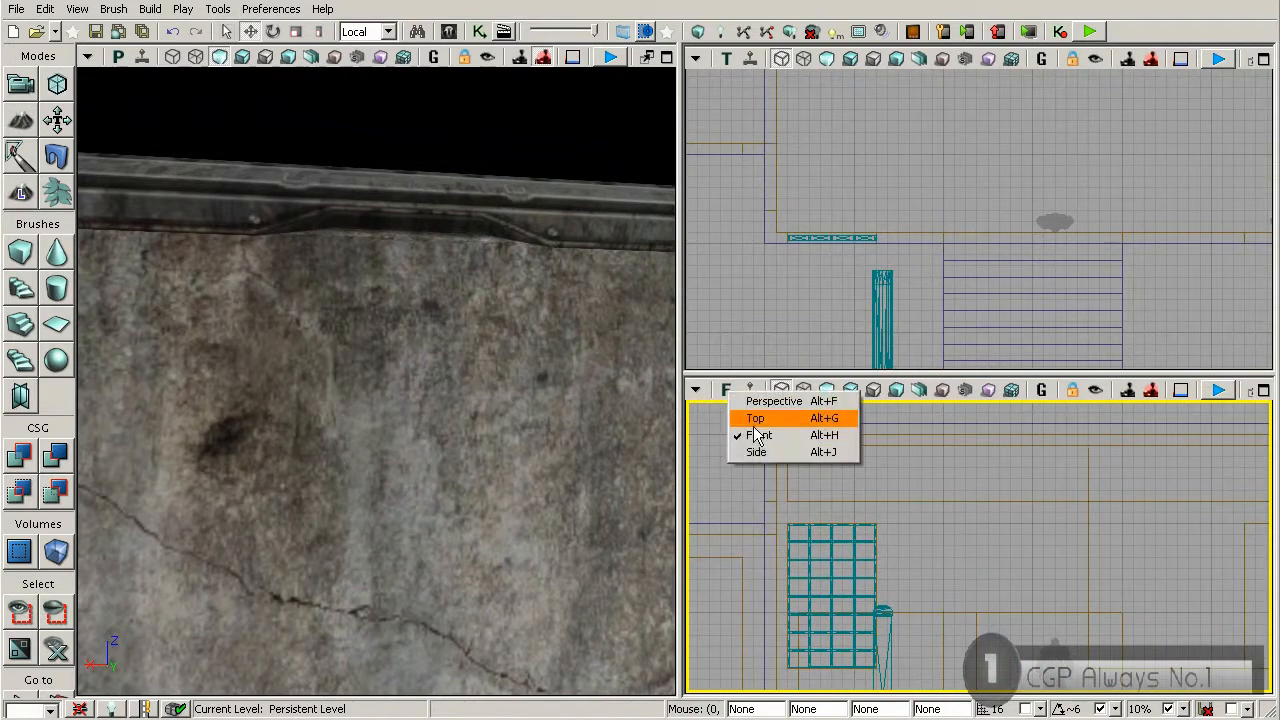
left_click(759, 451)
scroll(846, 530, "up", 8)
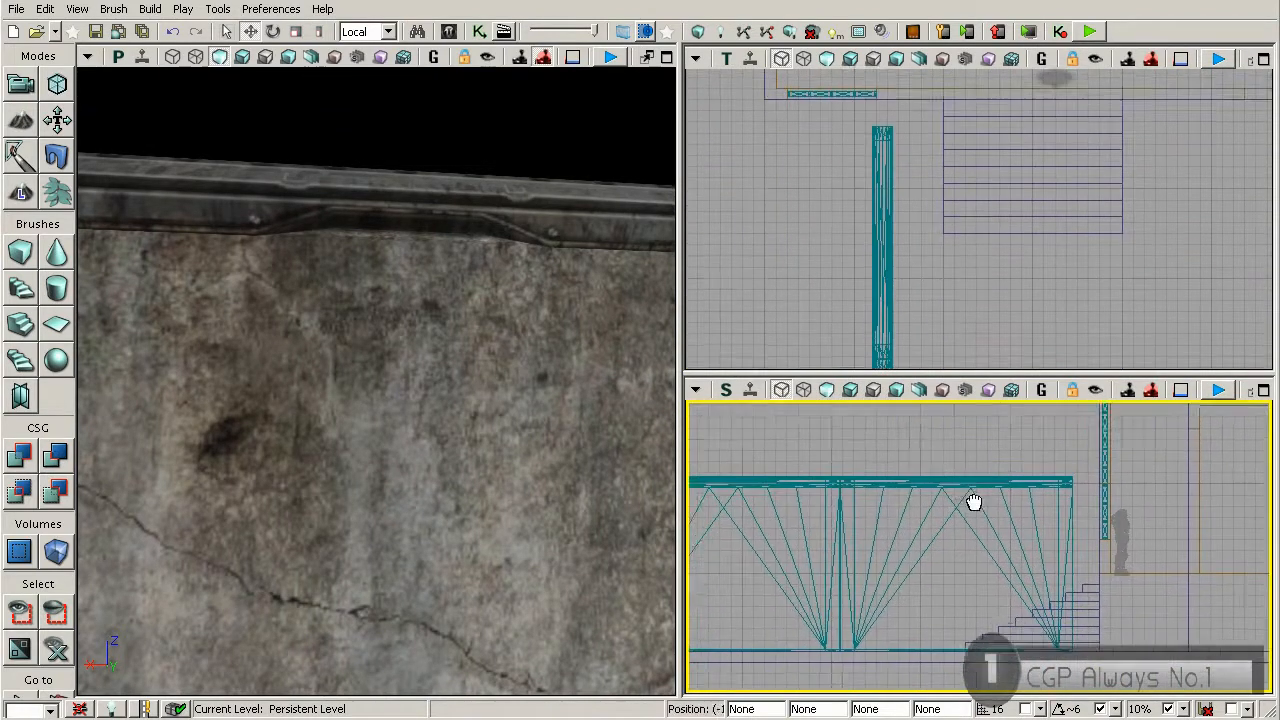
scroll(876, 502, "down", 6)
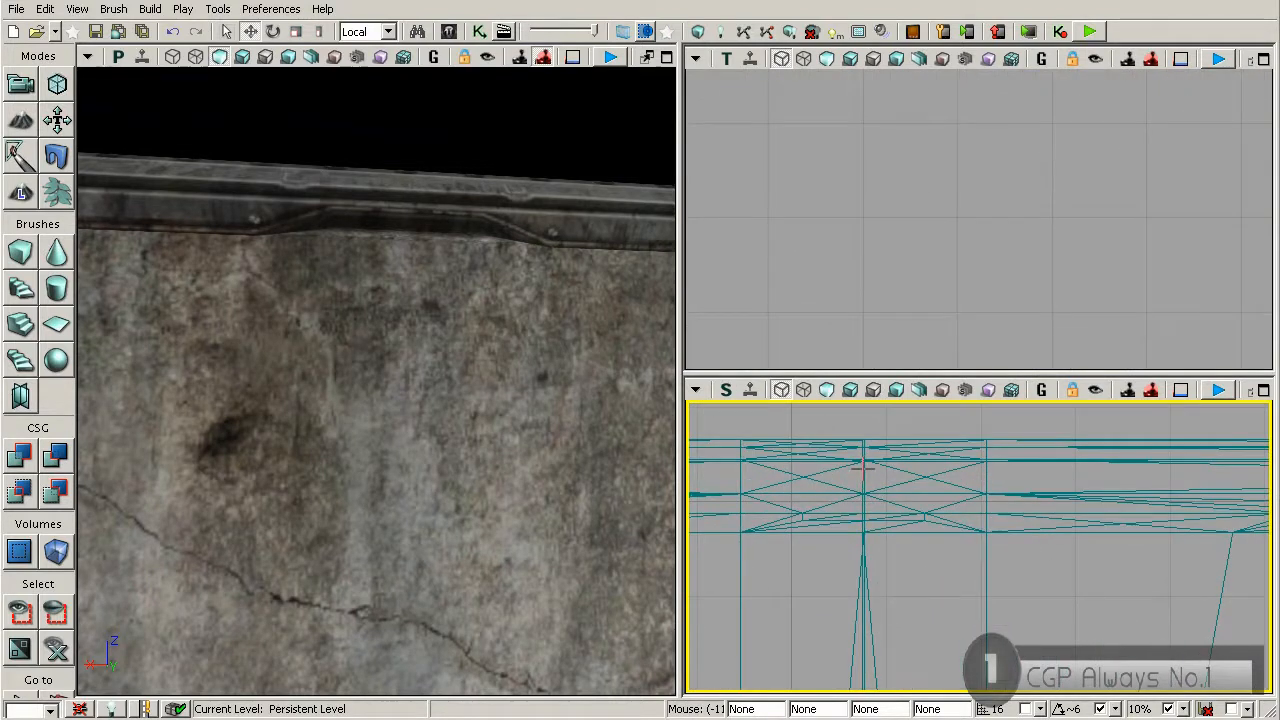
scroll(863, 540, "down", 6)
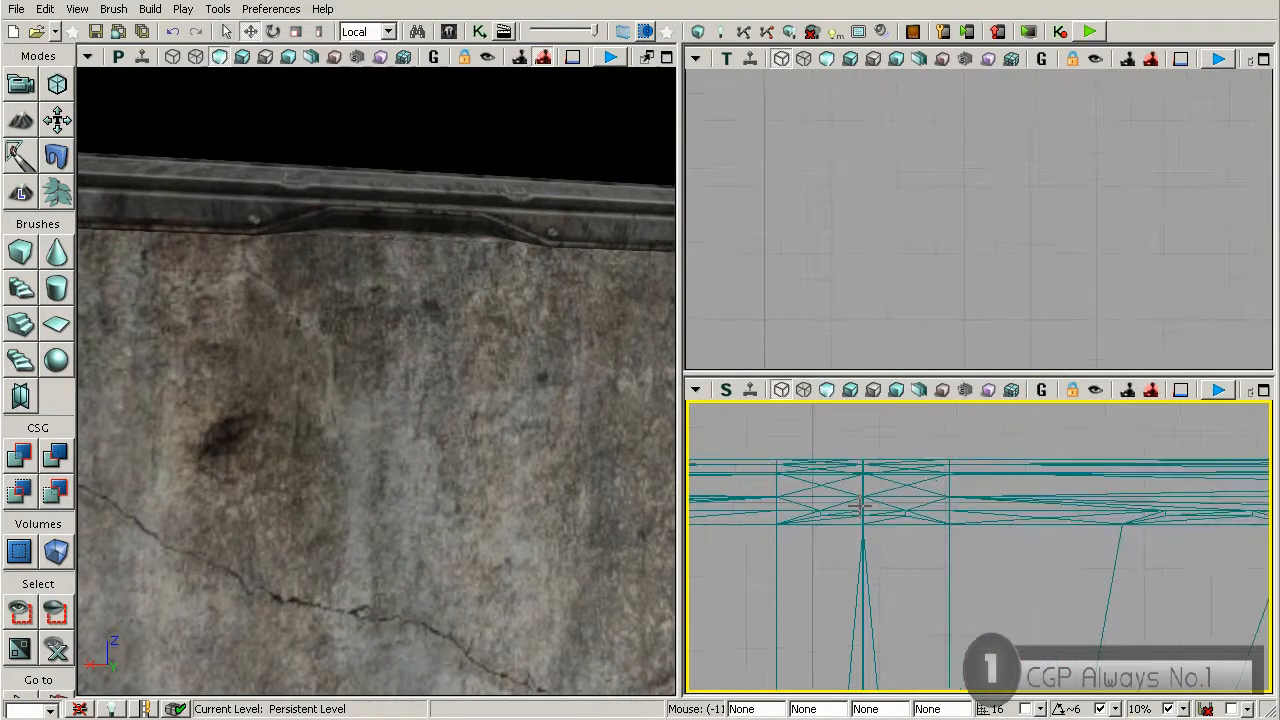
right_click_drag(850, 509, 847, 507)
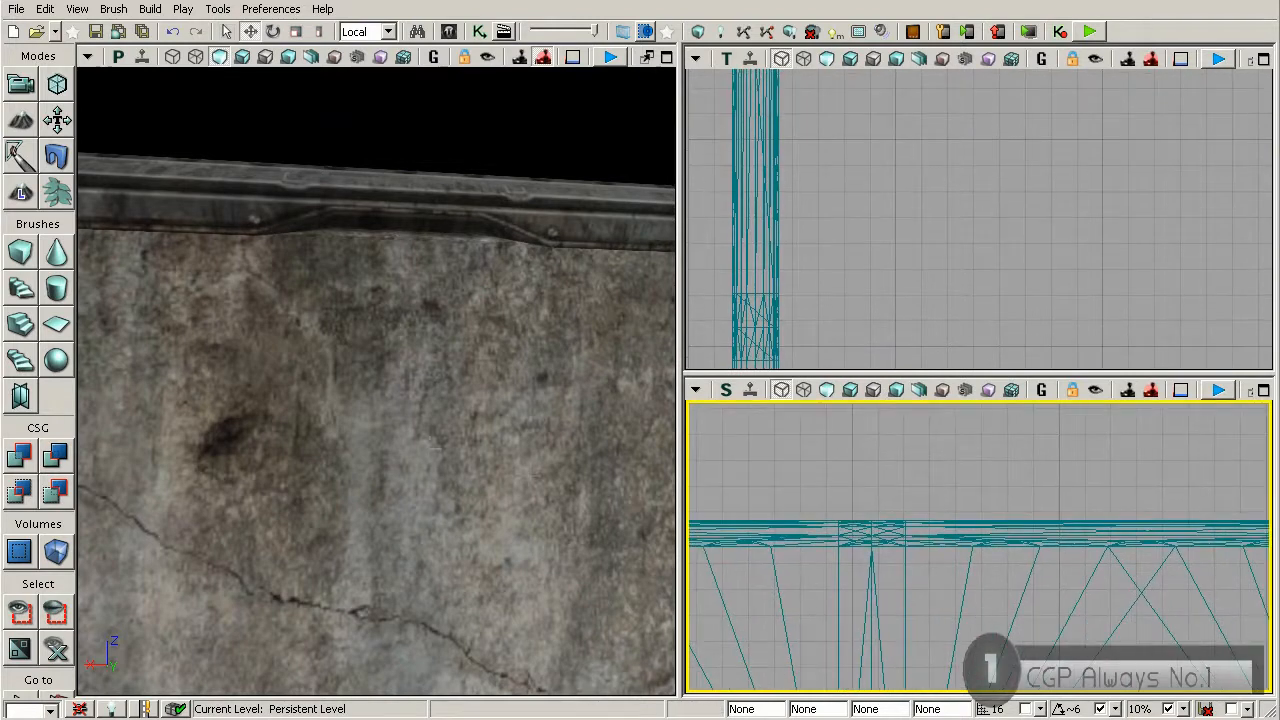
Step: Select both scaled wall pieces in the perspective view and delete them
left_click(424, 441)
scroll(424, 441, "down", 8)
right_click_drag(328, 420, 270, 428)
mouse_move(332, 320)
right_mouse_down()
mouse_move(380, 320)
mouse_move(348, 316)
right_mouse_up()
left_click(345, 311)
left_click(360, 400)
left_click(405, 391, "ctrl")
key("Delete")
right_click_drag(423, 397, 300, 396)
mouse_move(500, 393)
right_mouse_down()
mouse_move(490, 345)
mouse_move(500, 393)
right_mouse_up()
right_click_drag(372, 371, 383, 347)
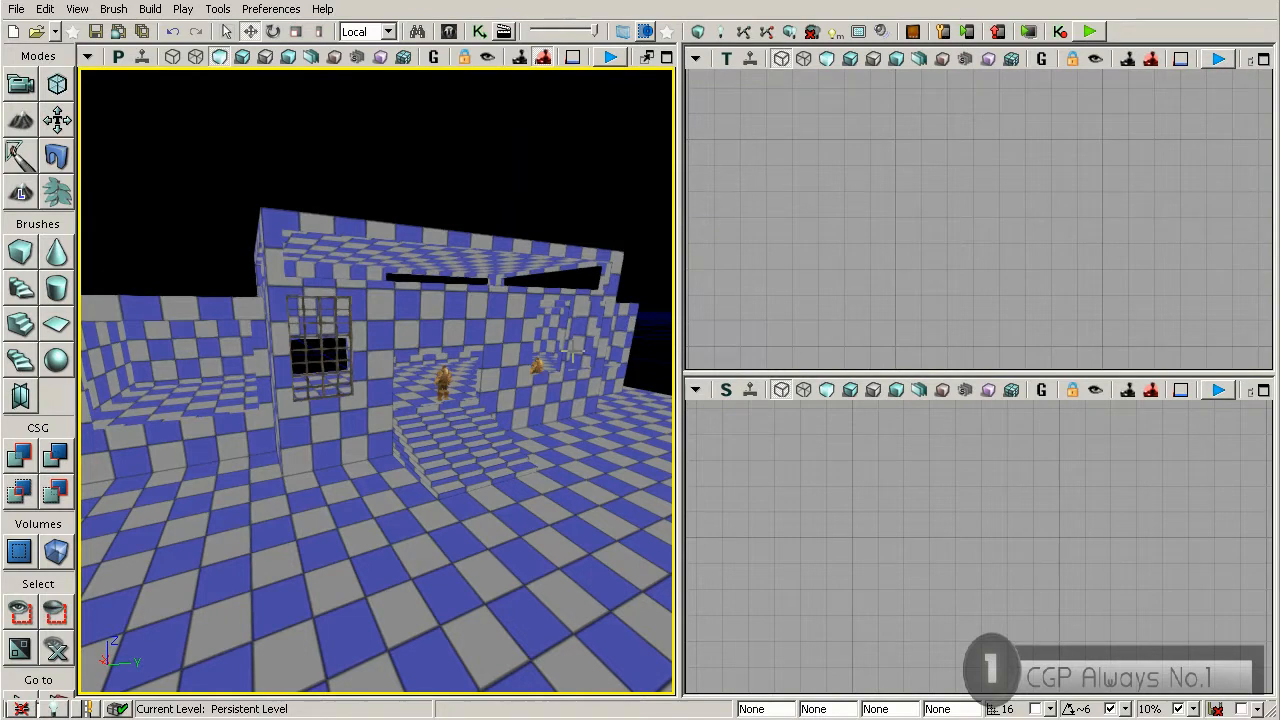
right_click_drag(453, 331, 395, 332)
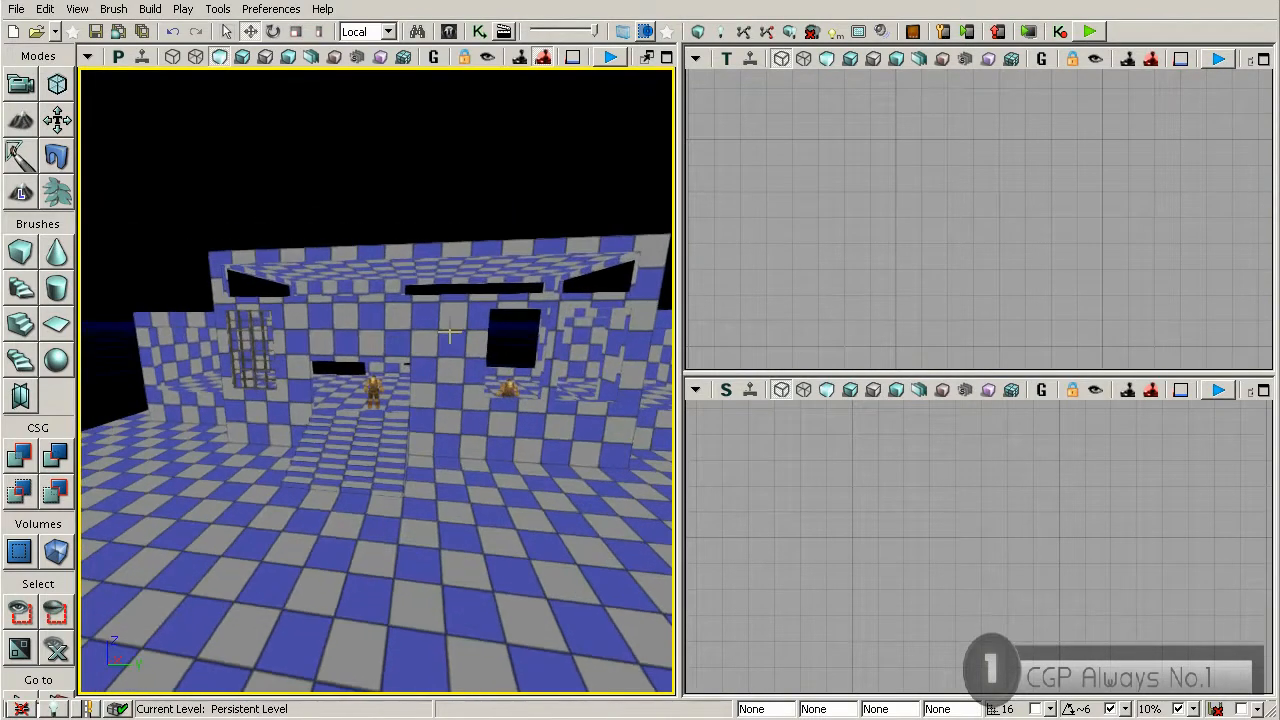
right_click_drag(594, 356, 287, 286)
right_click_drag(518, 288, 405, 296)
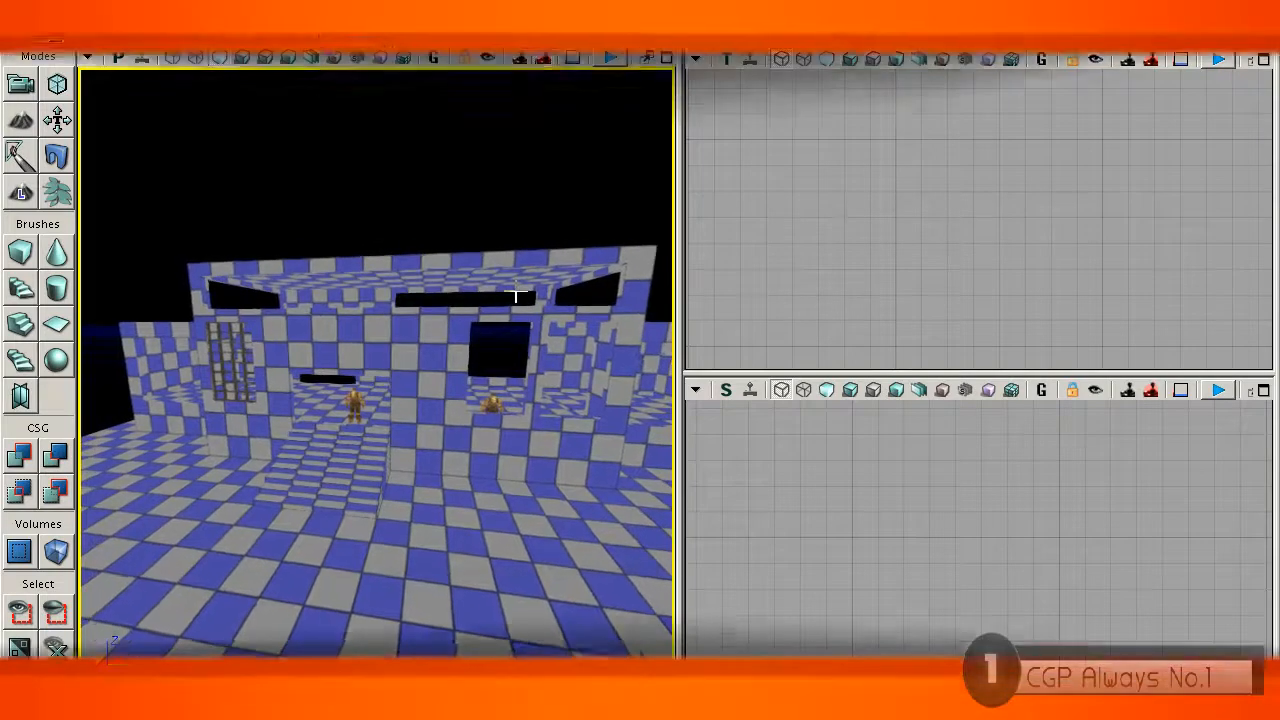